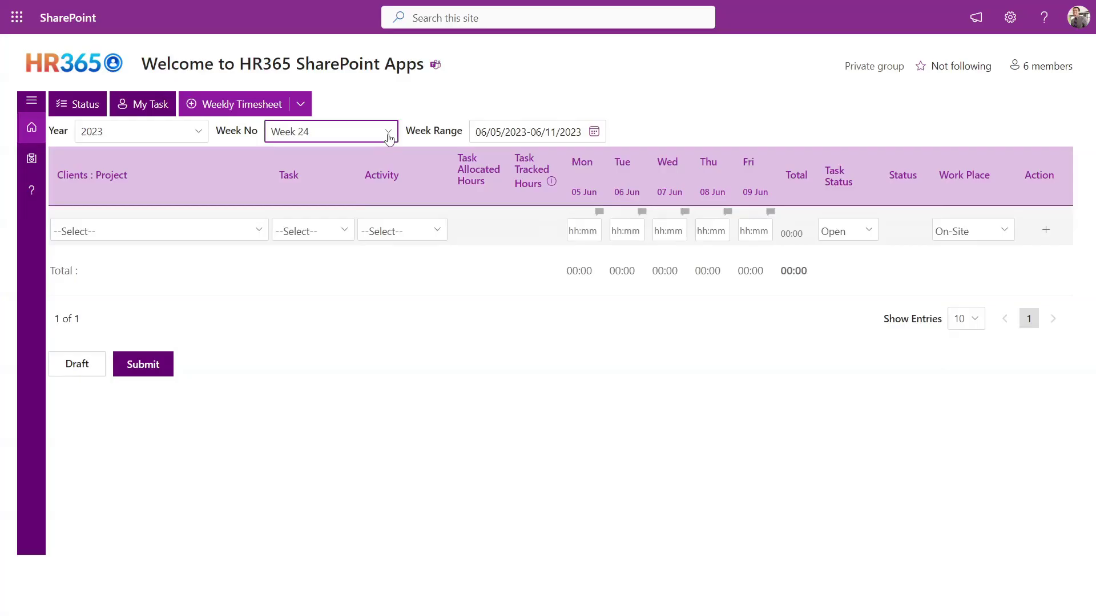
For Week 24, pick the Google-Cloud Management project, Solution Testing task and Analytics activity
{"action": "left_click", "coordinate": [375, 287]}
{"action": "left_click", "coordinate": [260, 229]}
{"action": "left_click", "coordinate": [224, 481]}
{"action": "left_click", "coordinate": [344, 230]}
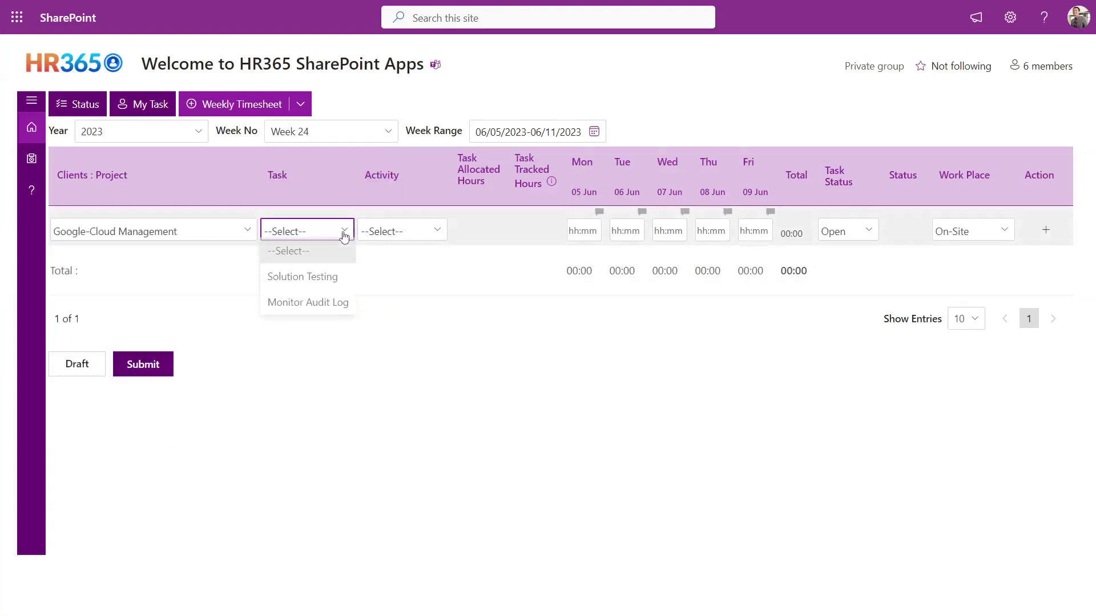
{"action": "left_click", "coordinate": [318, 280]}
{"action": "left_click", "coordinate": [436, 229]}
Log 6 hours on Monday with the comment 'R&D on analytics.'
{"action": "left_click", "coordinate": [435, 279]}
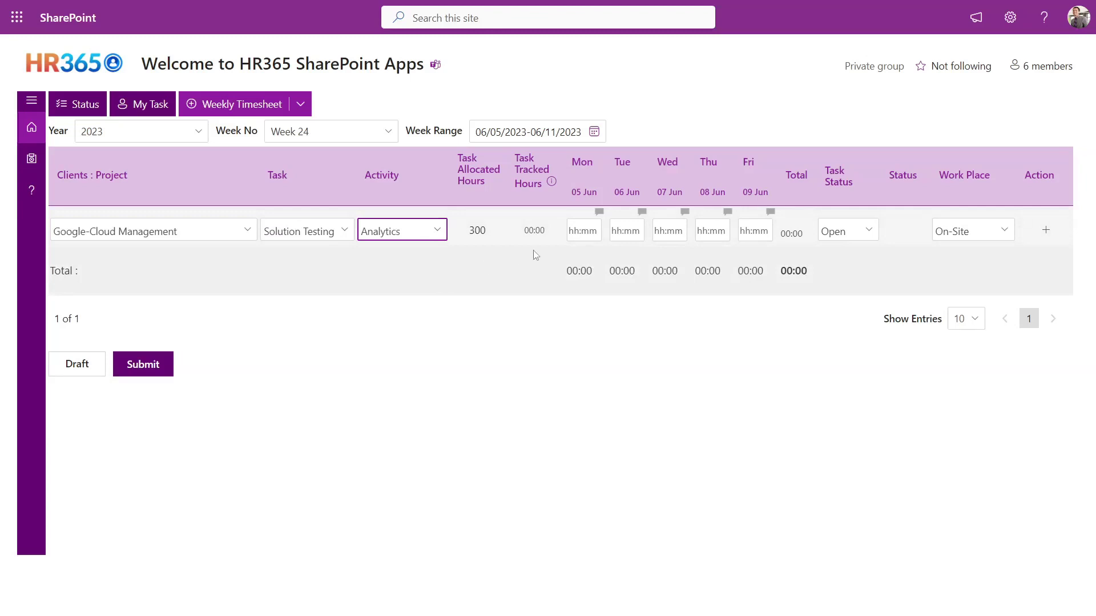
{"action": "left_click", "coordinate": [593, 227]}
{"action": "type", "text": "6"}
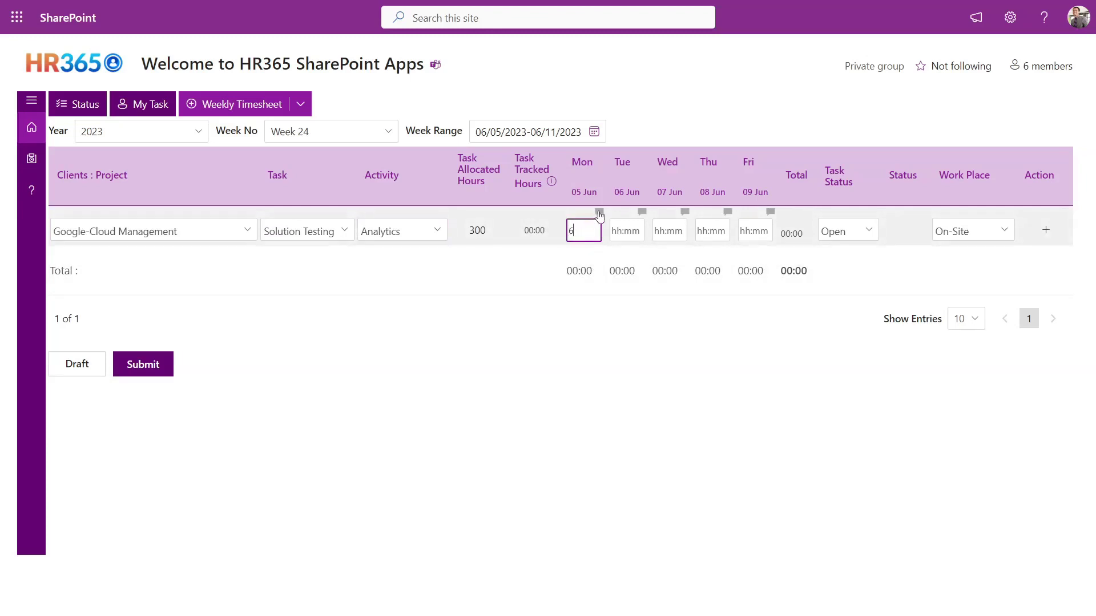
{"action": "left_click", "coordinate": [598, 212]}
{"action": "type", "text": "R&D on analytics."}
{"action": "left_click", "coordinate": [660, 312]}
Log 7:30 on Tuesday with the comment 'Worked on analytics.'
{"action": "left_click", "coordinate": [626, 230]}
{"action": "type", "text": "7:30"}
{"action": "left_click", "coordinate": [642, 212]}
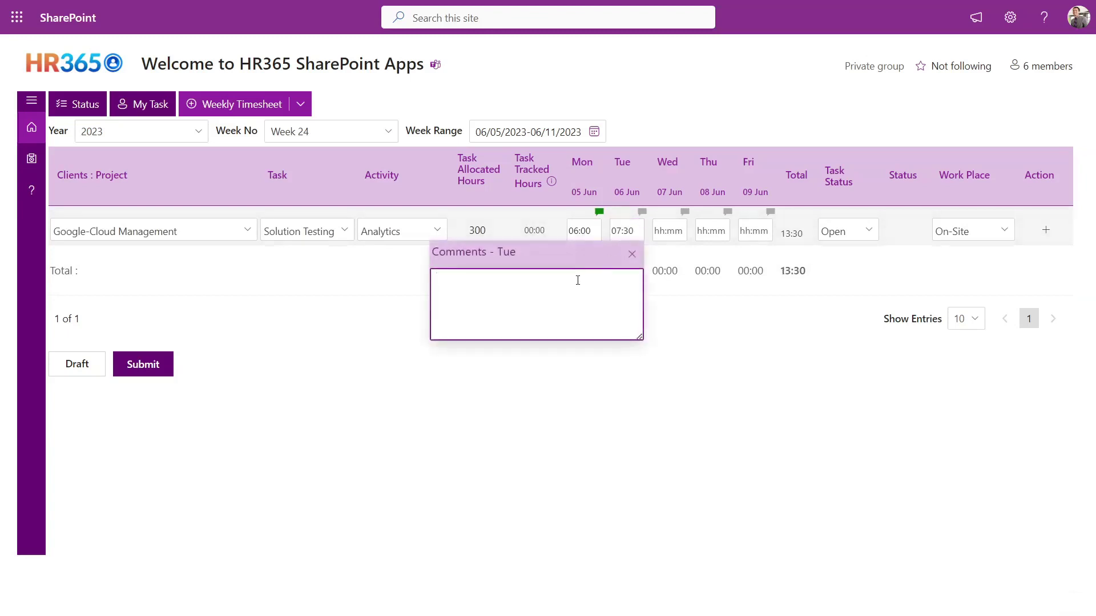
{"action": "type", "text": "Worked on analytics."}
{"action": "left_click", "coordinate": [631, 254]}
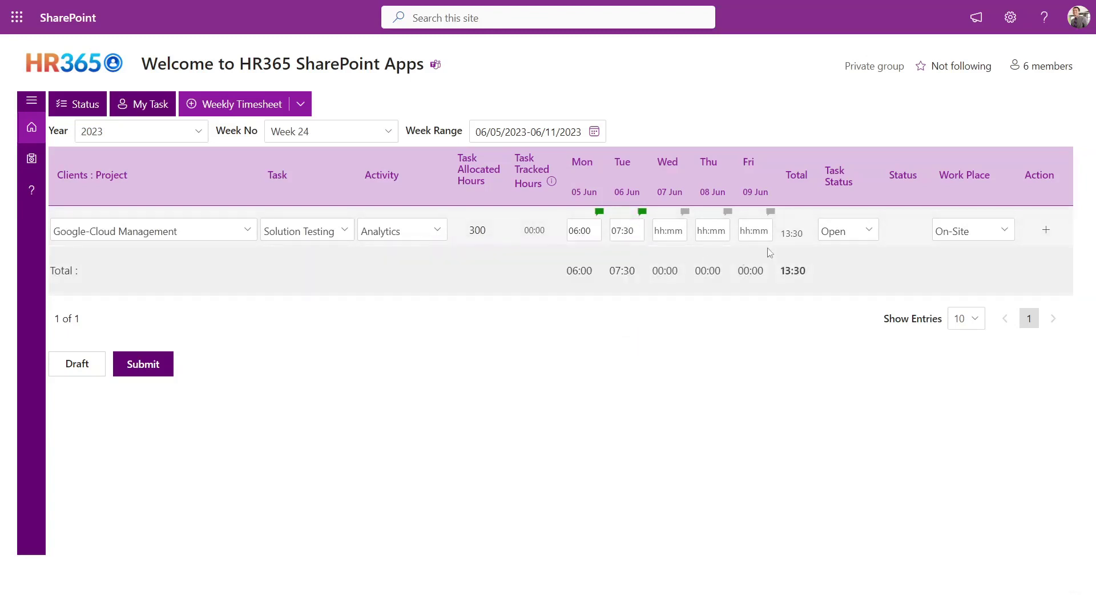
Set task status Ongoing and work place Work From Home, then submit the timesheet
{"action": "left_click", "coordinate": [865, 231]}
{"action": "left_click", "coordinate": [861, 279]}
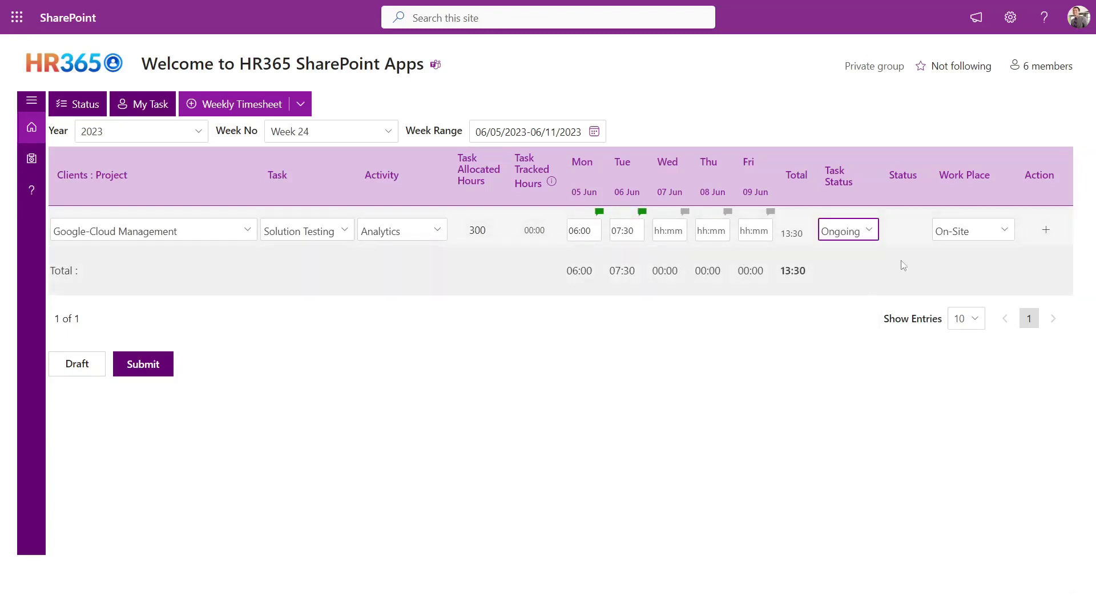
{"action": "left_click", "coordinate": [1000, 232]}
{"action": "left_click", "coordinate": [1002, 309]}
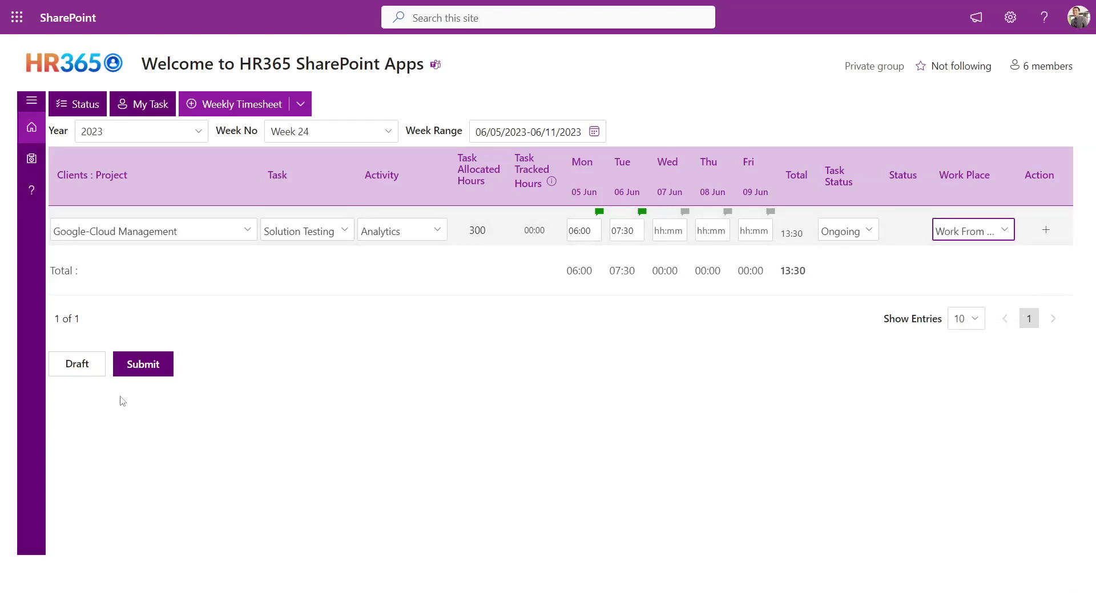
{"action": "left_click", "coordinate": [143, 374]}
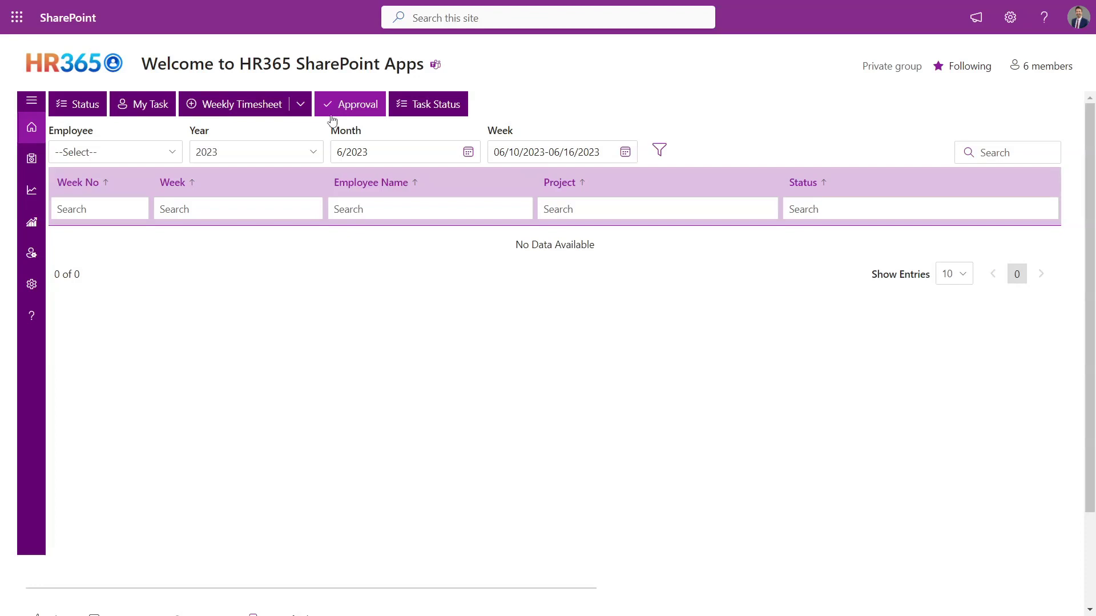
Filter the approval timesheets by employee and year 2023, clearing month and week
{"action": "left_click", "coordinate": [173, 153]}
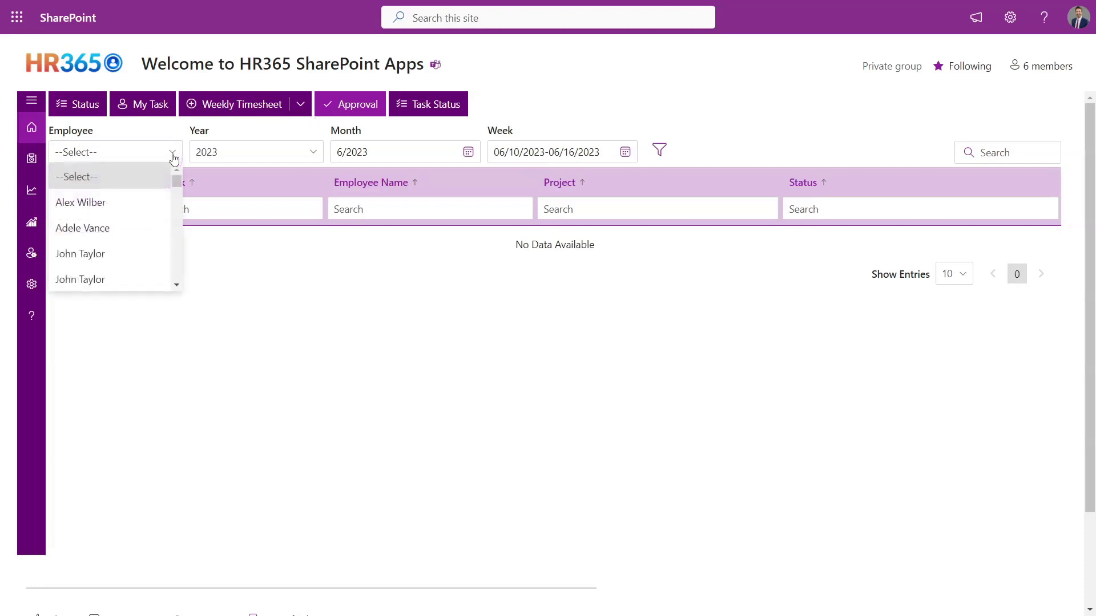
{"action": "left_click", "coordinate": [161, 208]}
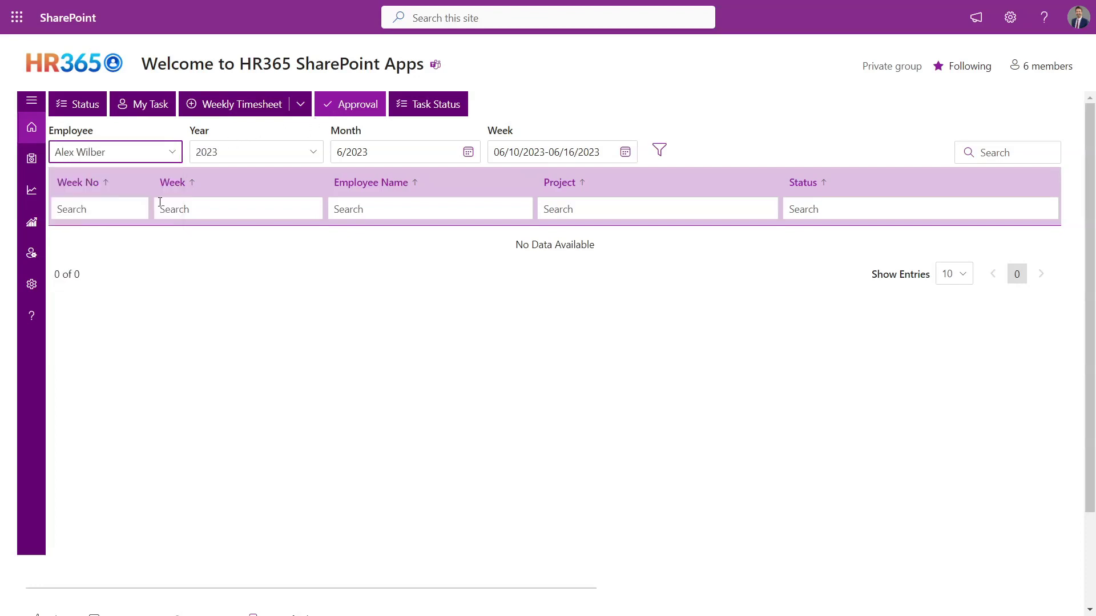
{"action": "left_click", "coordinate": [311, 153]}
{"action": "left_click", "coordinate": [311, 278]}
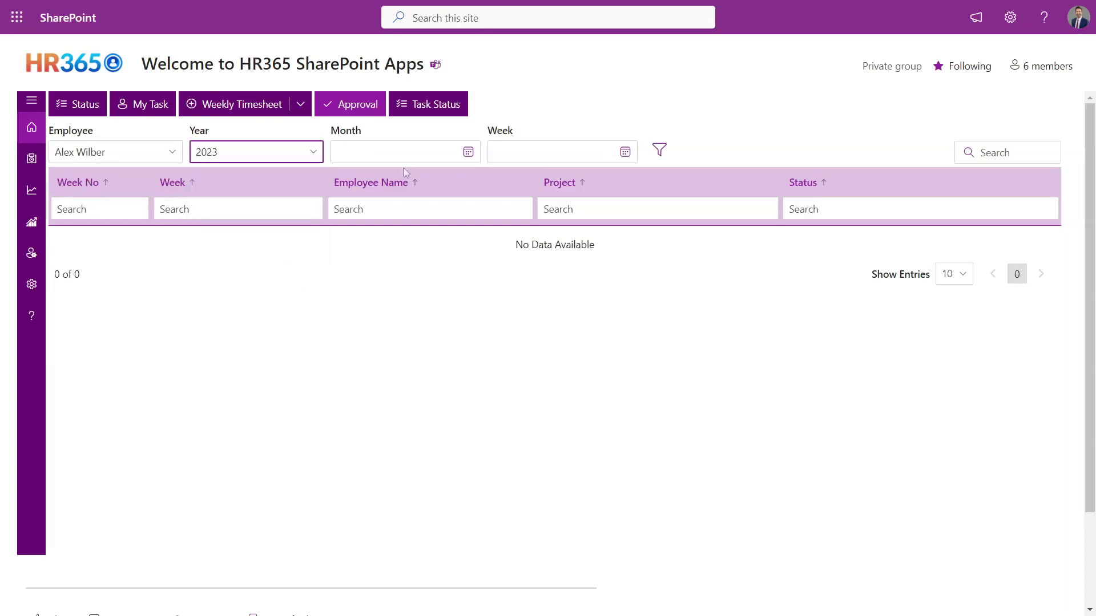
{"action": "left_click", "coordinate": [659, 150]}
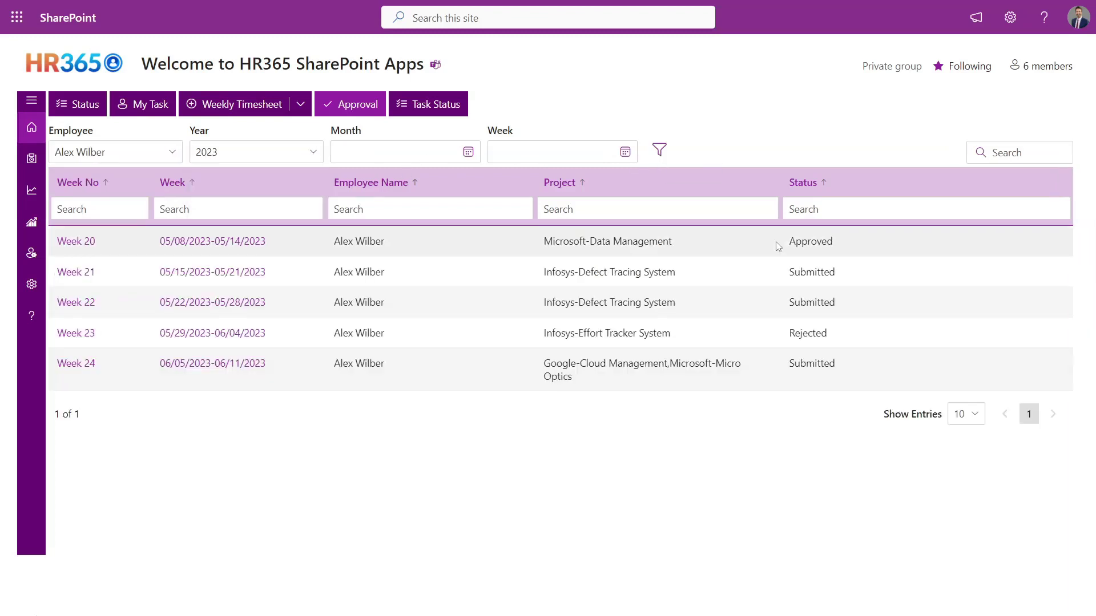
Approve the Week 21 timesheet with the remark 'Great job!'
{"action": "left_click", "coordinate": [251, 273]}
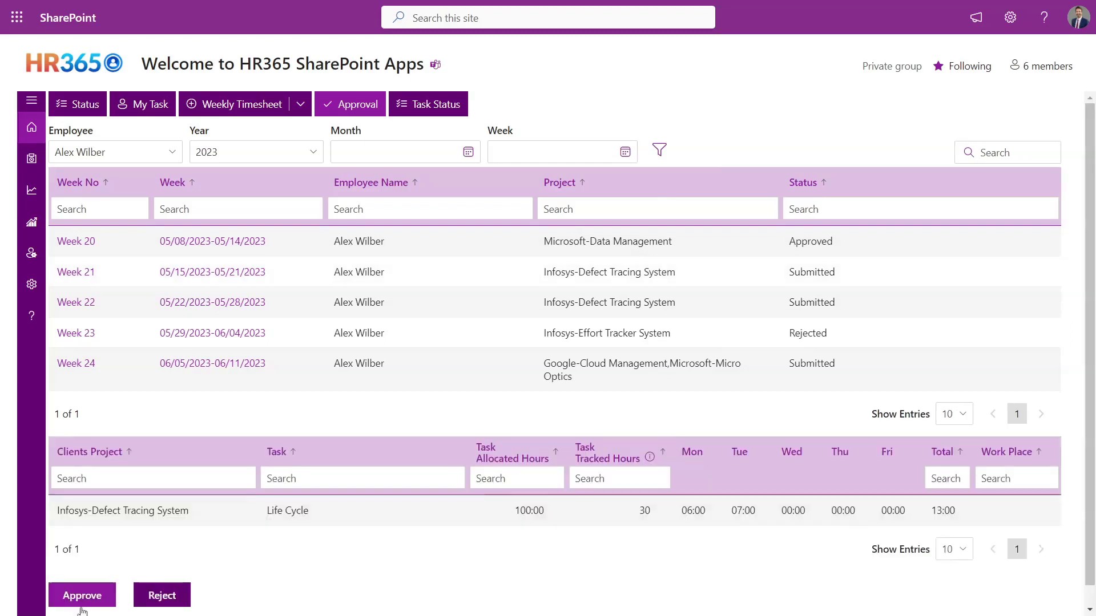
{"action": "left_click", "coordinate": [82, 599]}
{"action": "type", "text": "Great job!"}
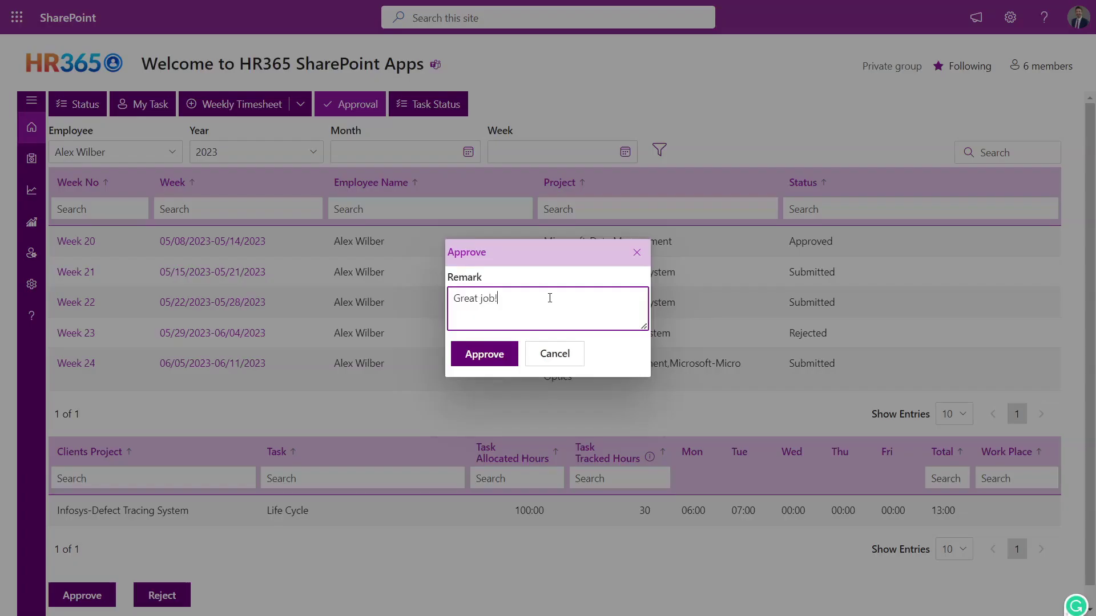
{"action": "left_click", "coordinate": [485, 354]}
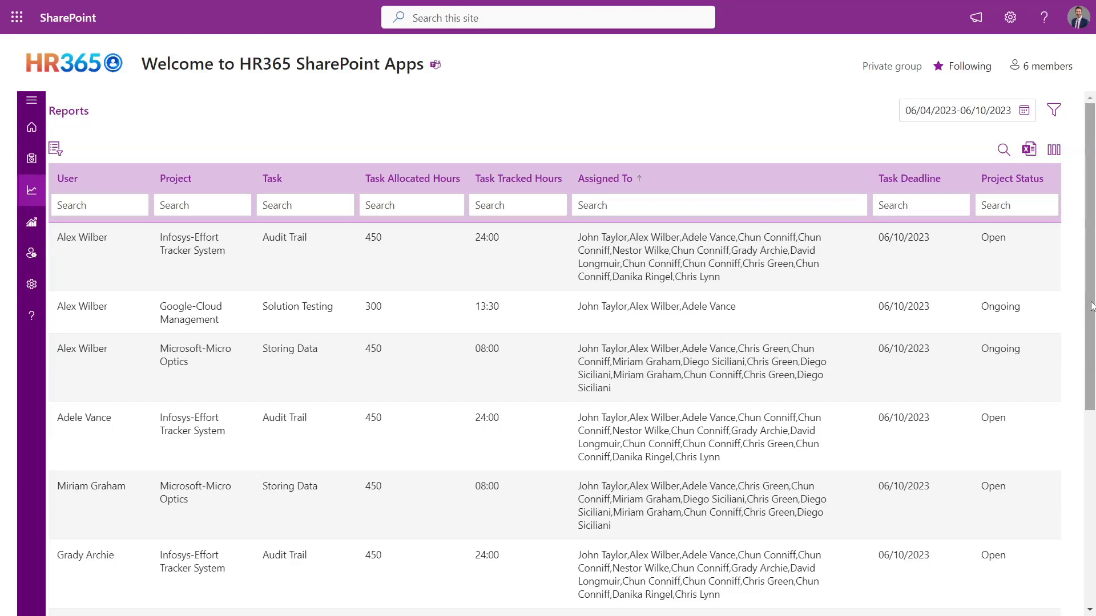
Scroll the report and bring up the Columns View chooser listing every header
{"action": "mouse_move", "coordinate": [1092, 306]}
{"action": "left_mouse_down"}
{"action": "mouse_move", "coordinate": [1093, 497]}
{"action": "mouse_move", "coordinate": [1093, 293]}
{"action": "left_mouse_up"}
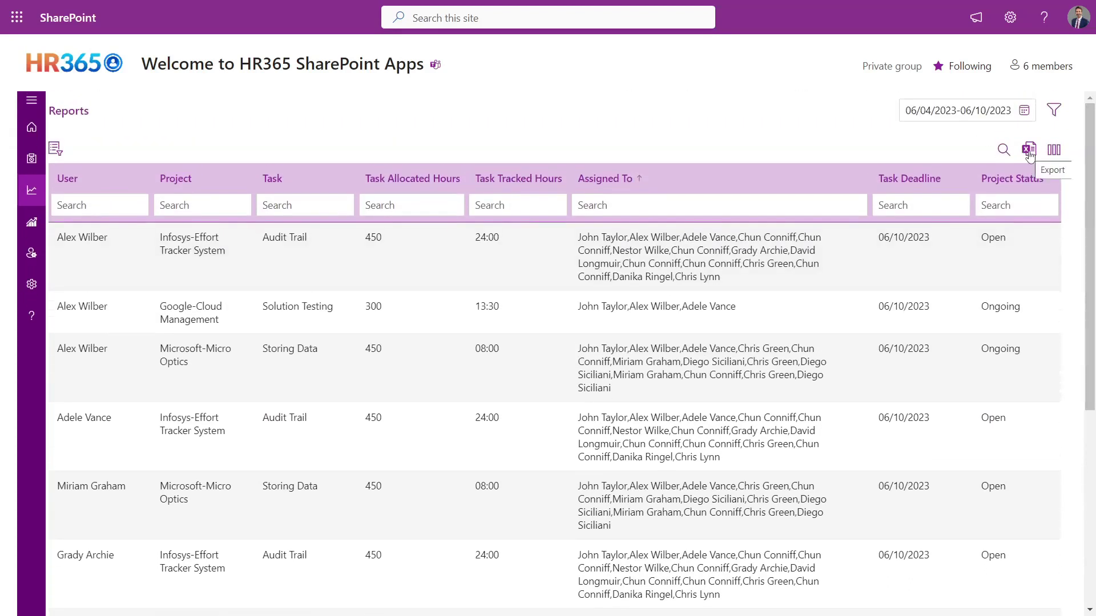
{"action": "left_click", "coordinate": [1054, 150]}
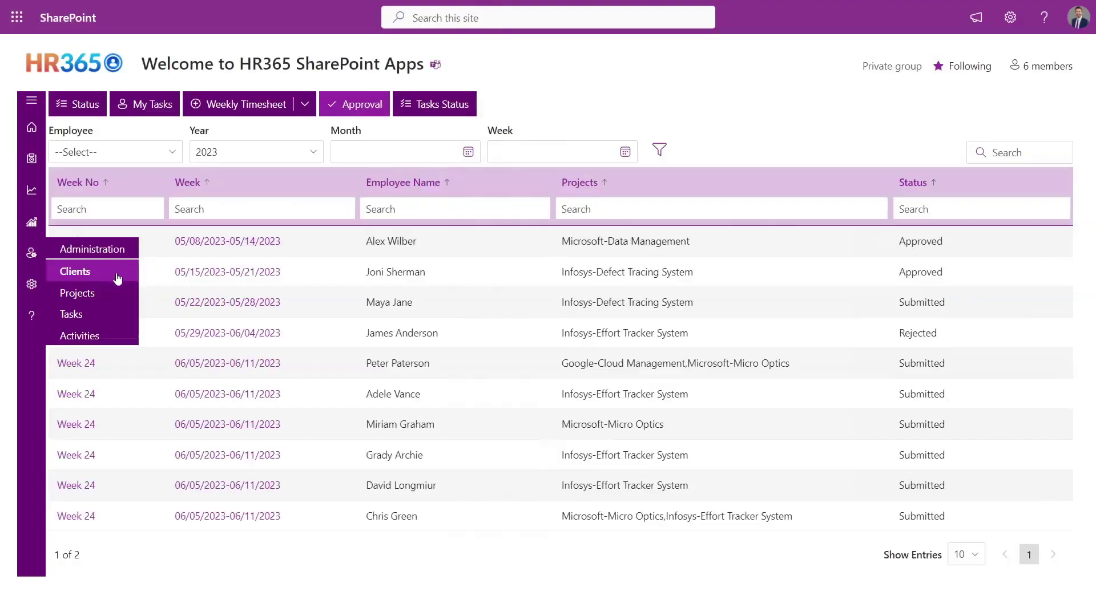
Open the Clients list and preview the Add Clients Contact, Billing and Document tabs without saving
{"action": "left_click", "coordinate": [75, 272]}
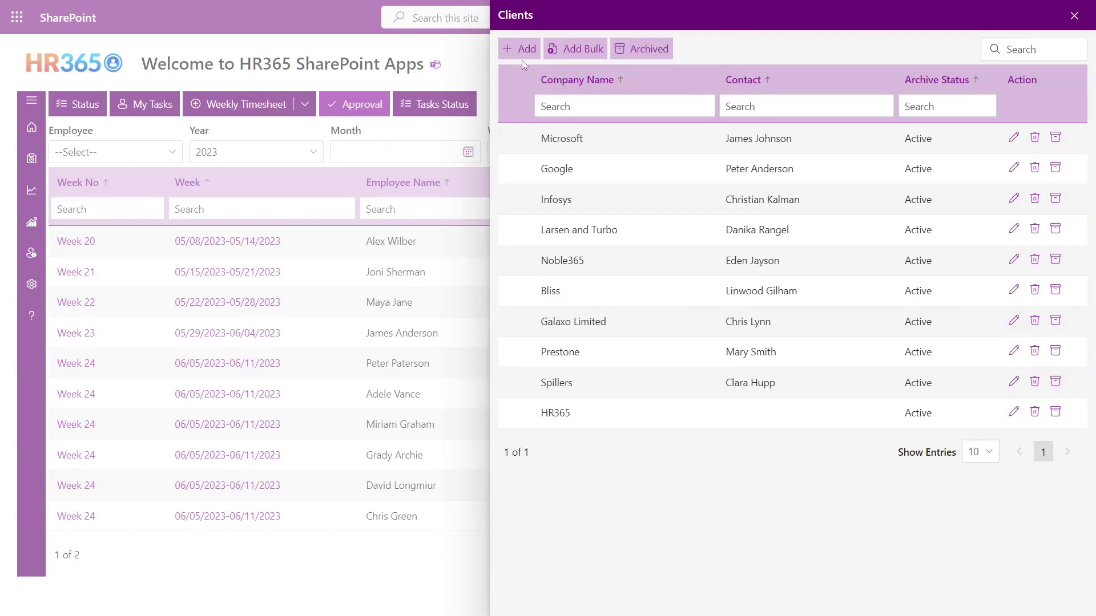
{"action": "left_click", "coordinate": [520, 49]}
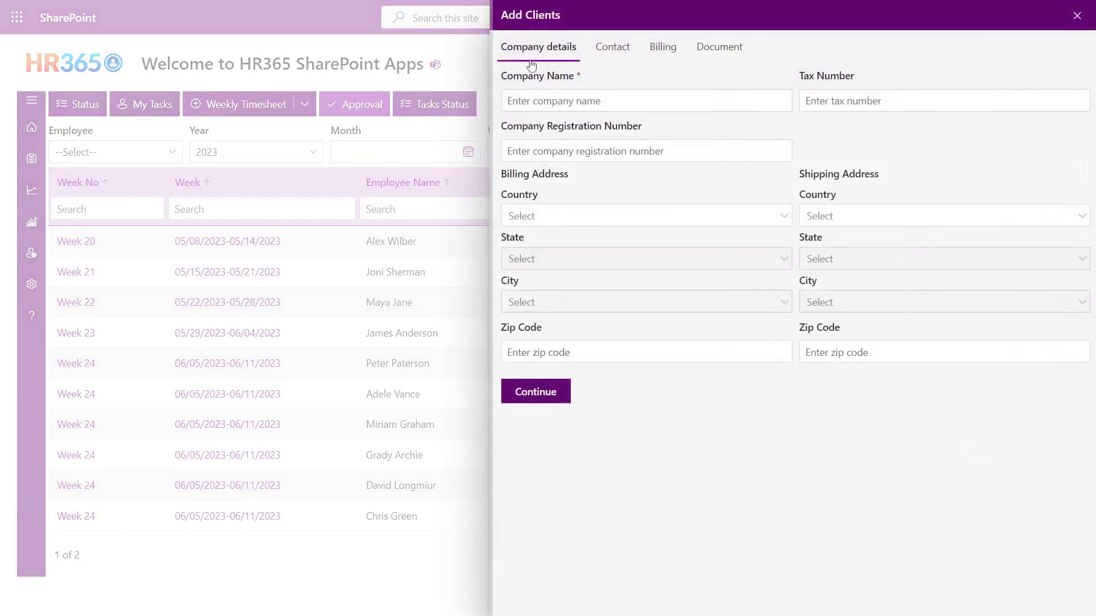
{"action": "left_click", "coordinate": [610, 55]}
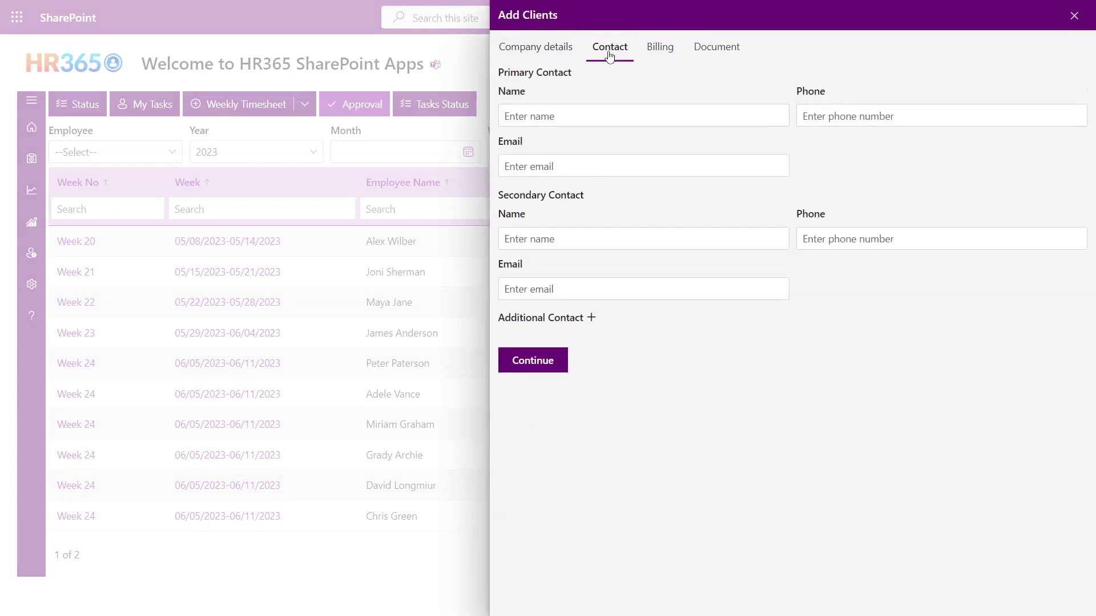
{"action": "left_click", "coordinate": [664, 50]}
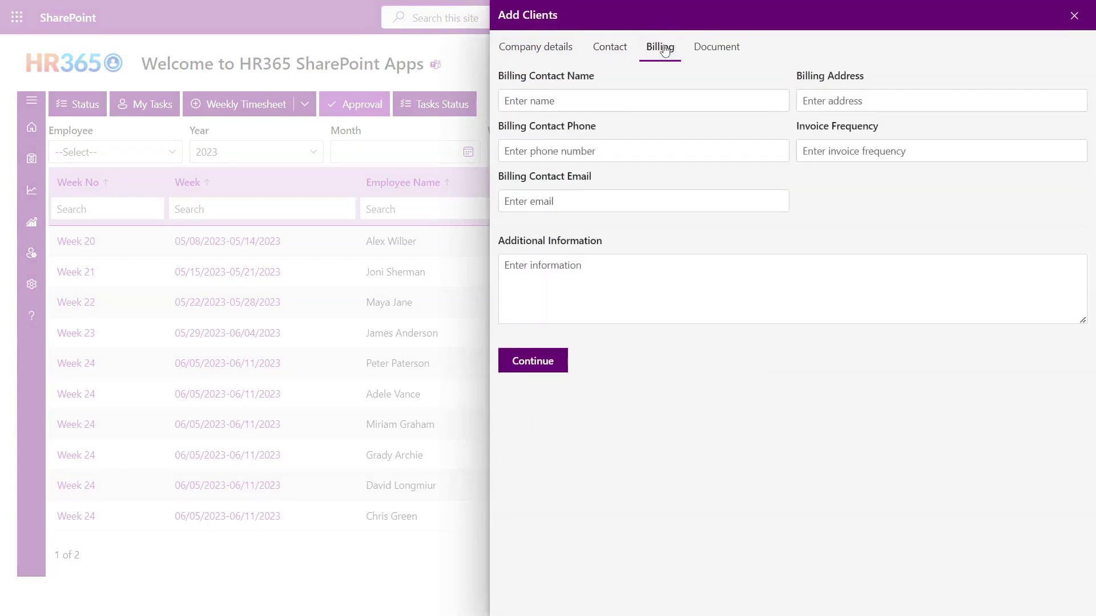
{"action": "left_click", "coordinate": [715, 49]}
{"action": "left_click", "coordinate": [1074, 16]}
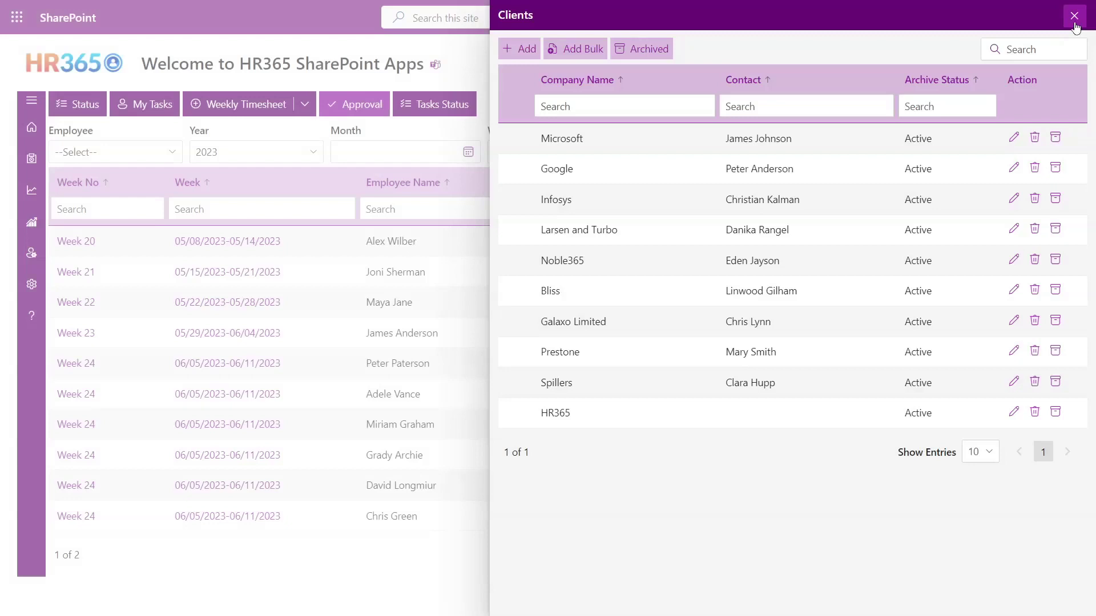
Close Clients, open the Projects list and preview the Add Projects form without saving
{"action": "left_click", "coordinate": [1075, 17]}
{"action": "mouse_move", "coordinate": [31, 253]}
{"action": "left_click", "coordinate": [127, 291]}
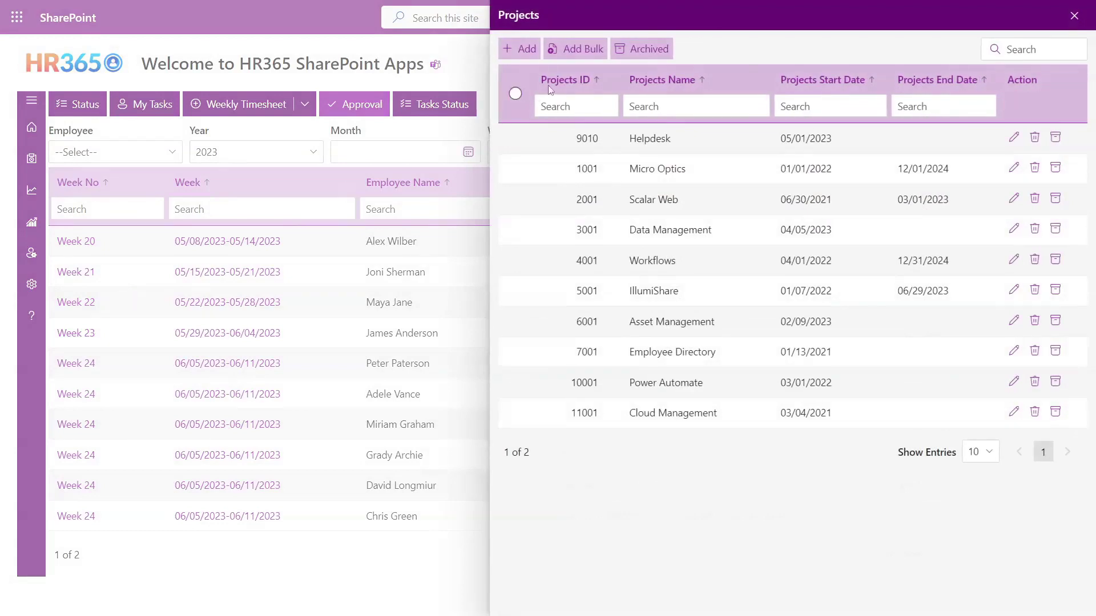
{"action": "left_click", "coordinate": [522, 49]}
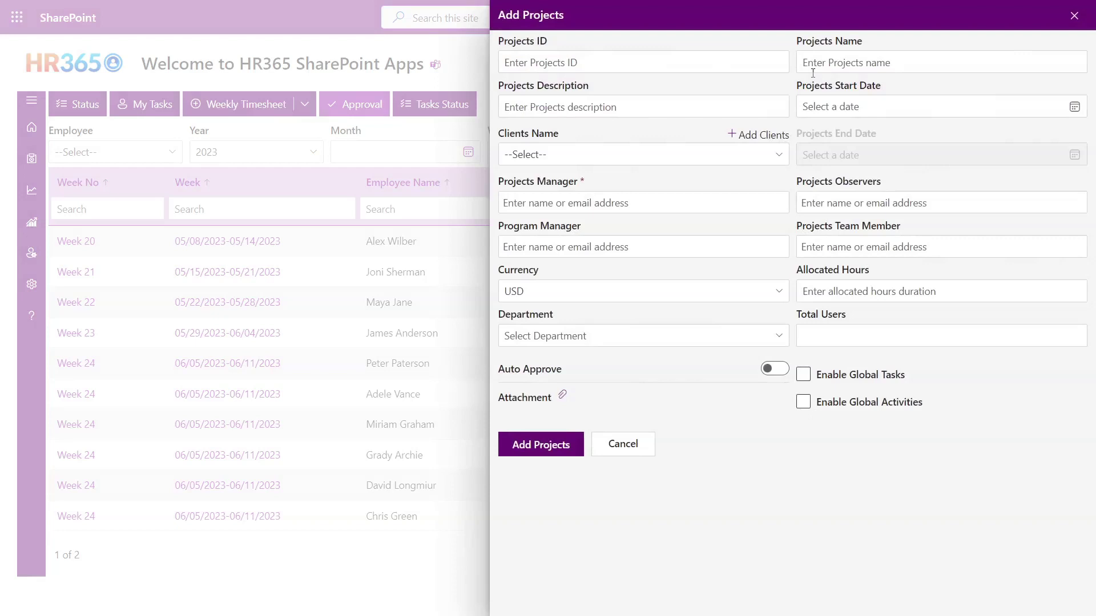
{"action": "left_click", "coordinate": [1074, 15]}
Open the Tasks list from the Administration menu
{"action": "left_click", "coordinate": [1075, 15]}
{"action": "mouse_move", "coordinate": [31, 253]}
{"action": "left_click", "coordinate": [68, 314]}
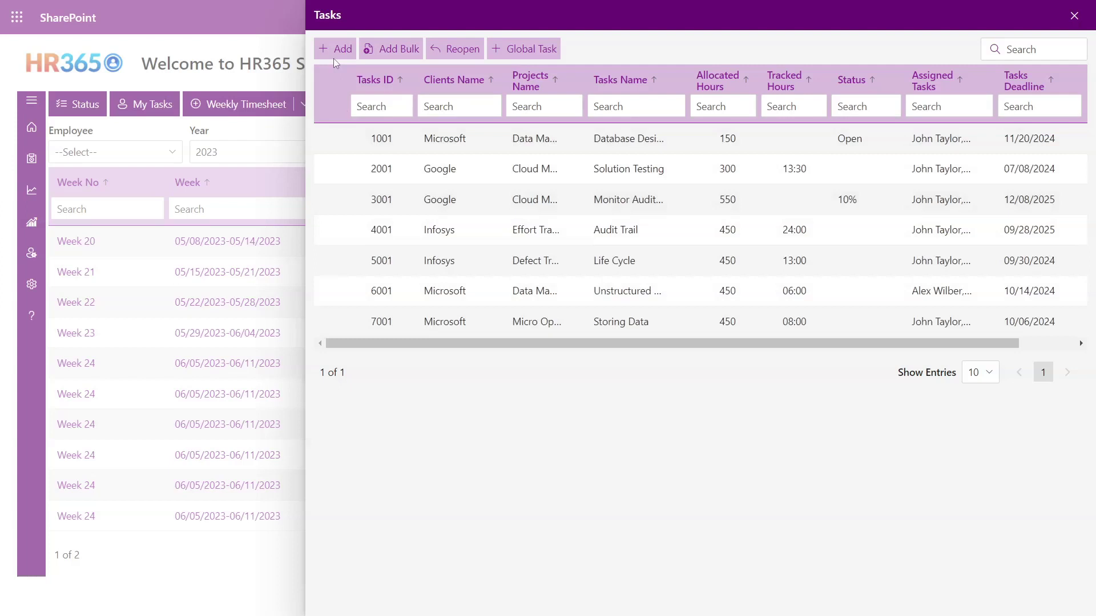
Try the Add Tasks form with client Microsoft and project Data Management, then discard it
{"action": "left_click", "coordinate": [337, 51]}
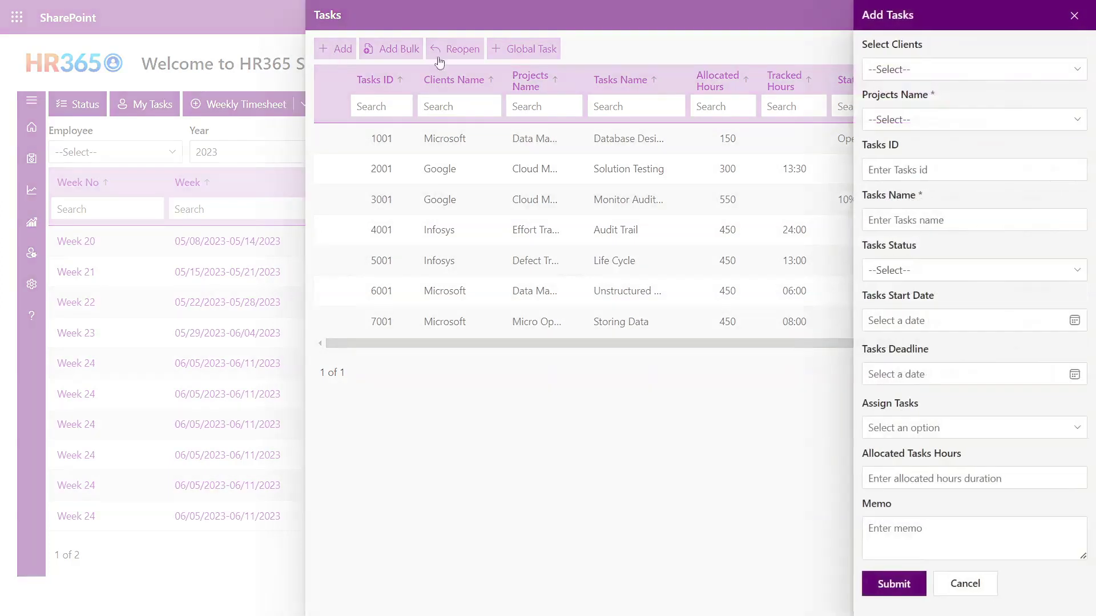
{"action": "left_click", "coordinate": [1077, 70]}
{"action": "left_click", "coordinate": [1070, 118]}
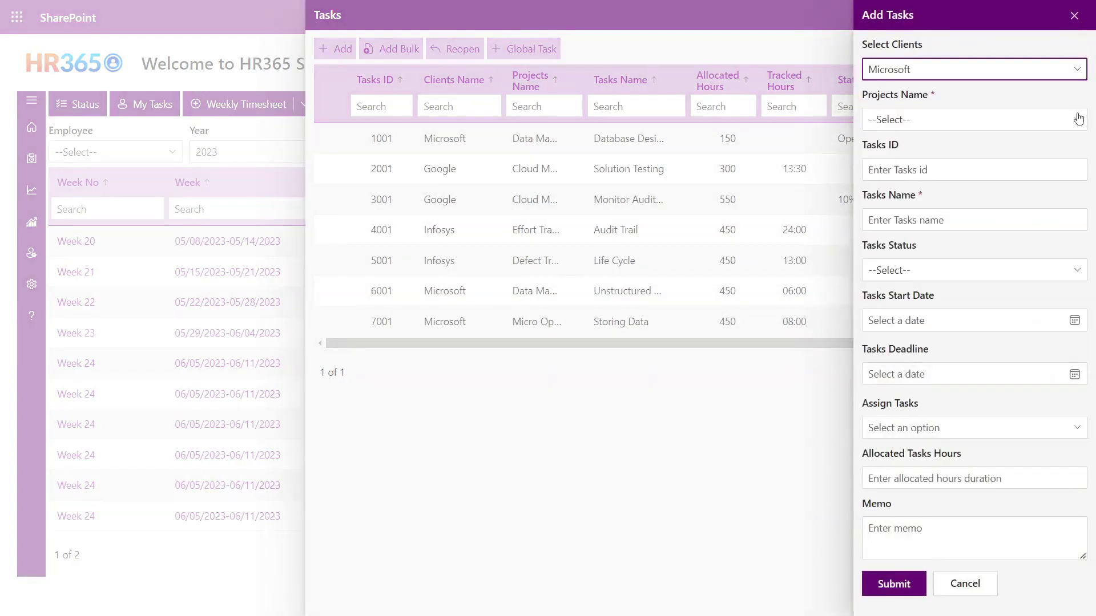
{"action": "left_click", "coordinate": [1077, 118]}
{"action": "left_click", "coordinate": [1073, 195]}
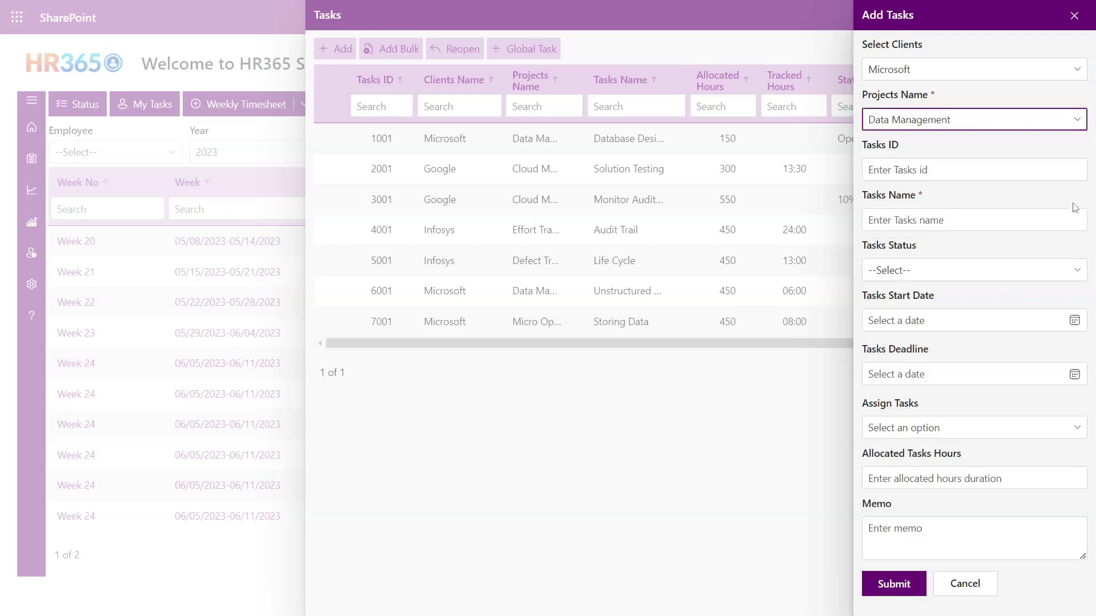
{"action": "left_click", "coordinate": [1076, 271]}
{"action": "left_click", "coordinate": [1077, 272]}
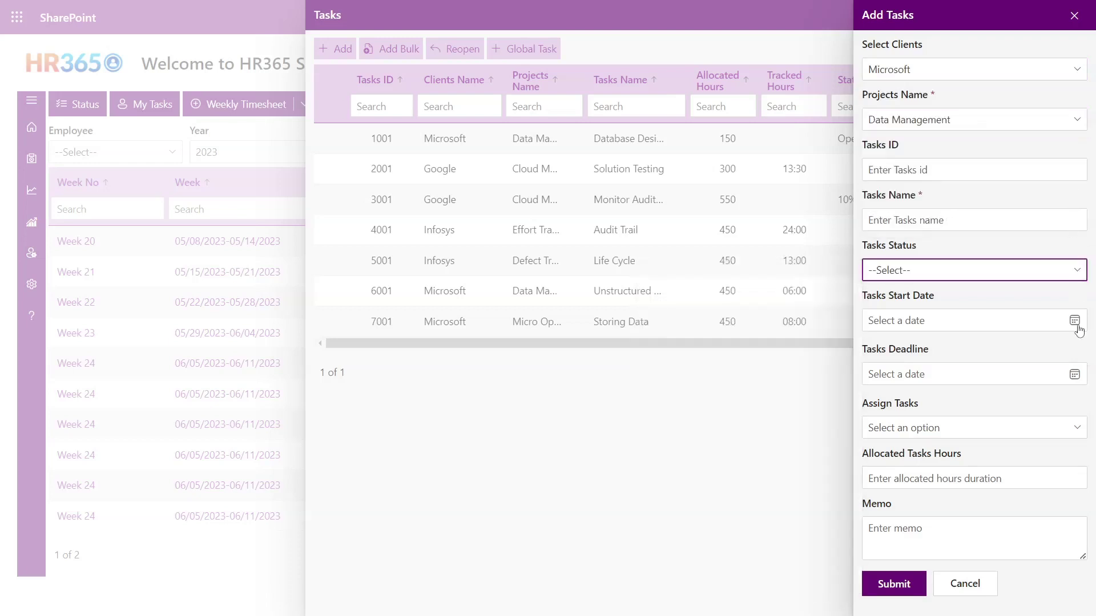
{"action": "left_click", "coordinate": [1078, 430]}
{"action": "left_click", "coordinate": [1078, 429]}
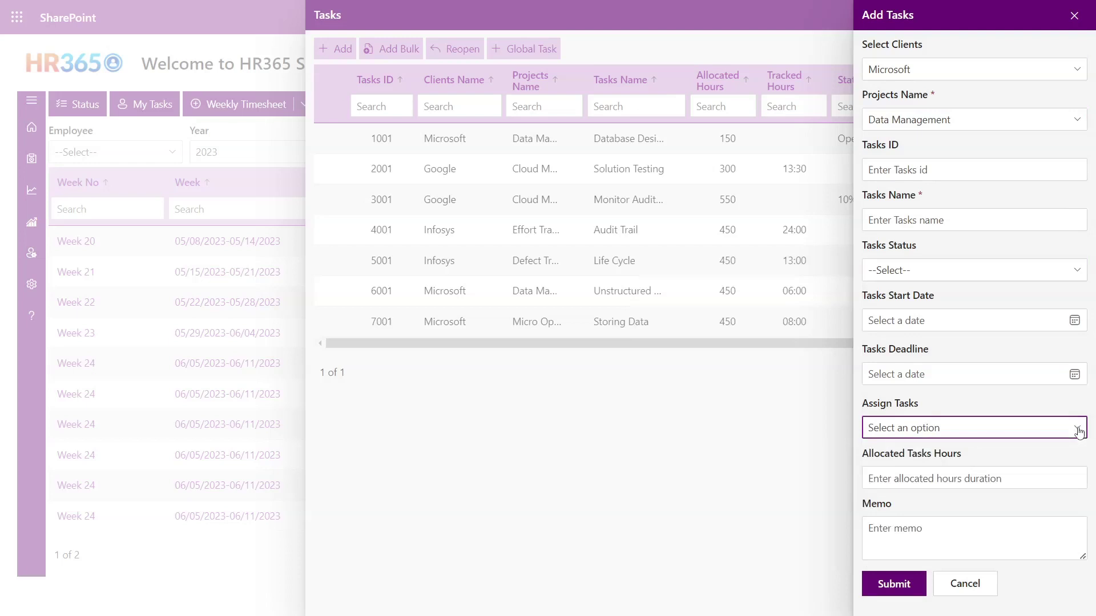
{"action": "left_click", "coordinate": [1075, 16]}
{"action": "left_click", "coordinate": [1075, 15]}
{"action": "mouse_move", "coordinate": [32, 284]}
{"action": "left_click", "coordinate": [118, 337]}
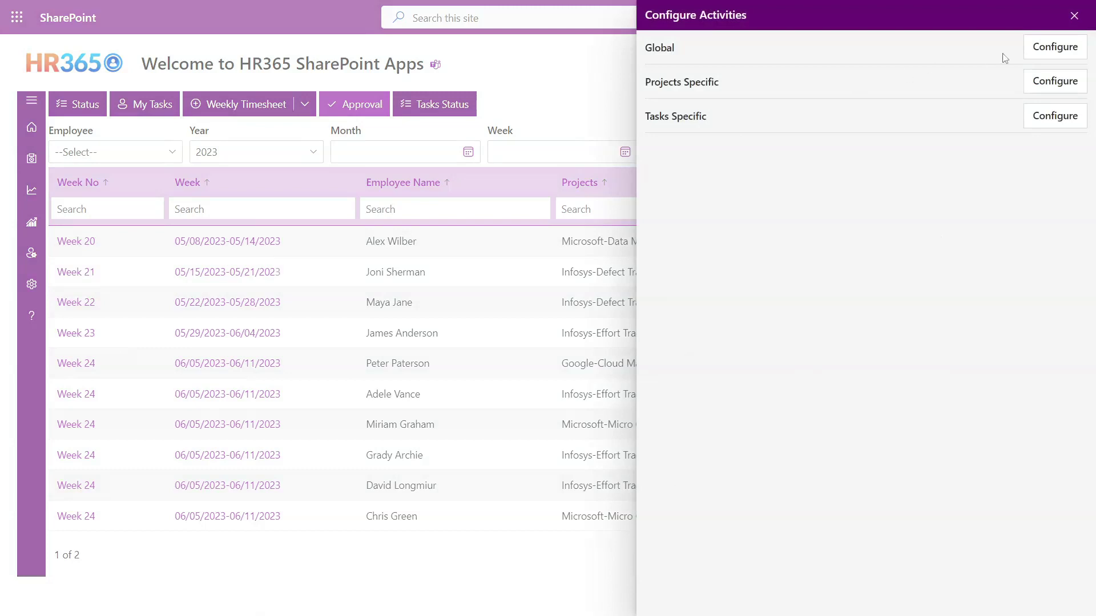
{"action": "left_click", "coordinate": [1052, 54]}
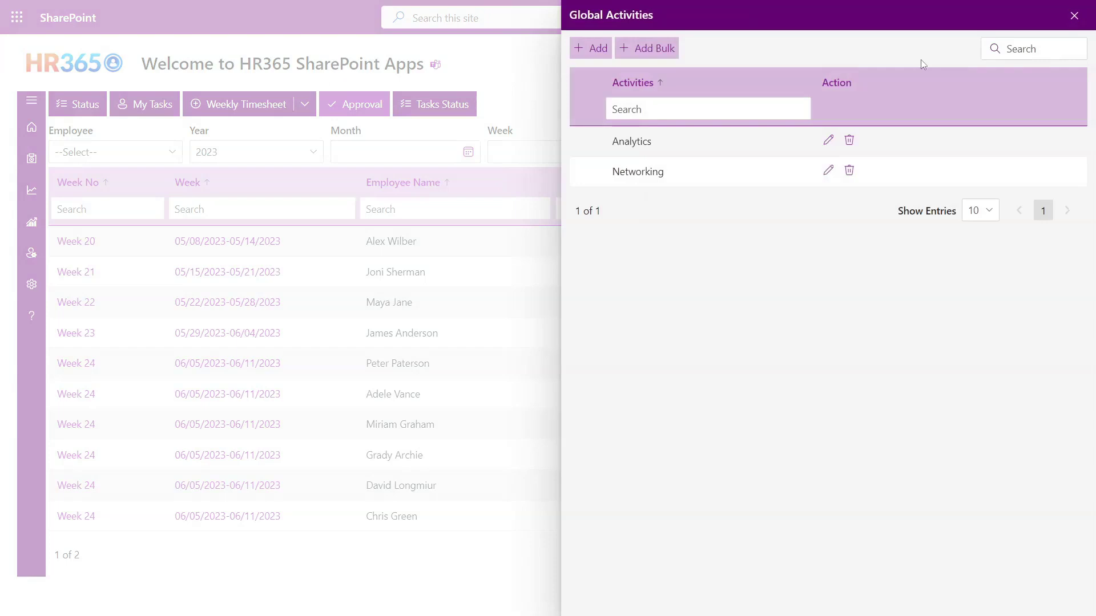
{"action": "left_click", "coordinate": [1074, 16]}
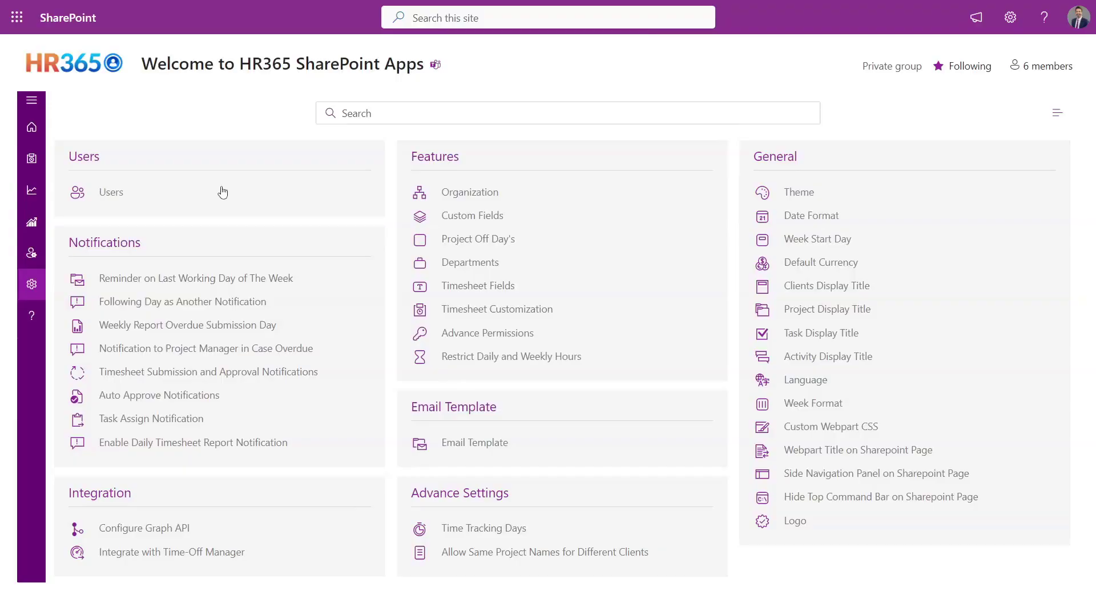
Open the Users panel from the Settings page's Users section
{"action": "left_click", "coordinate": [222, 193]}
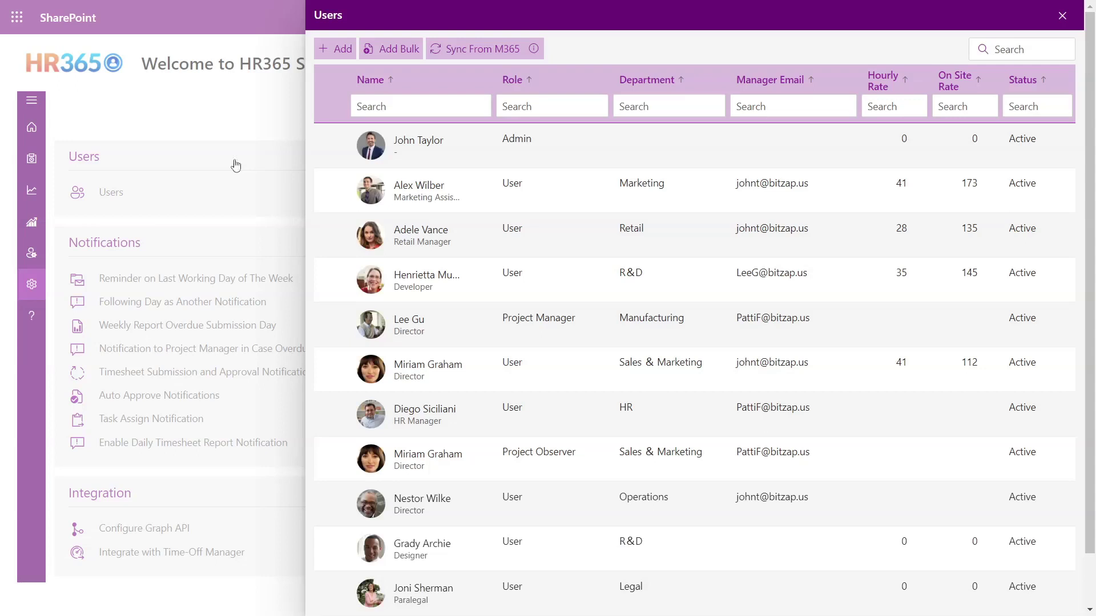
Preview the Add Users role options, then open the Notifications settings
{"action": "left_click", "coordinate": [342, 49]}
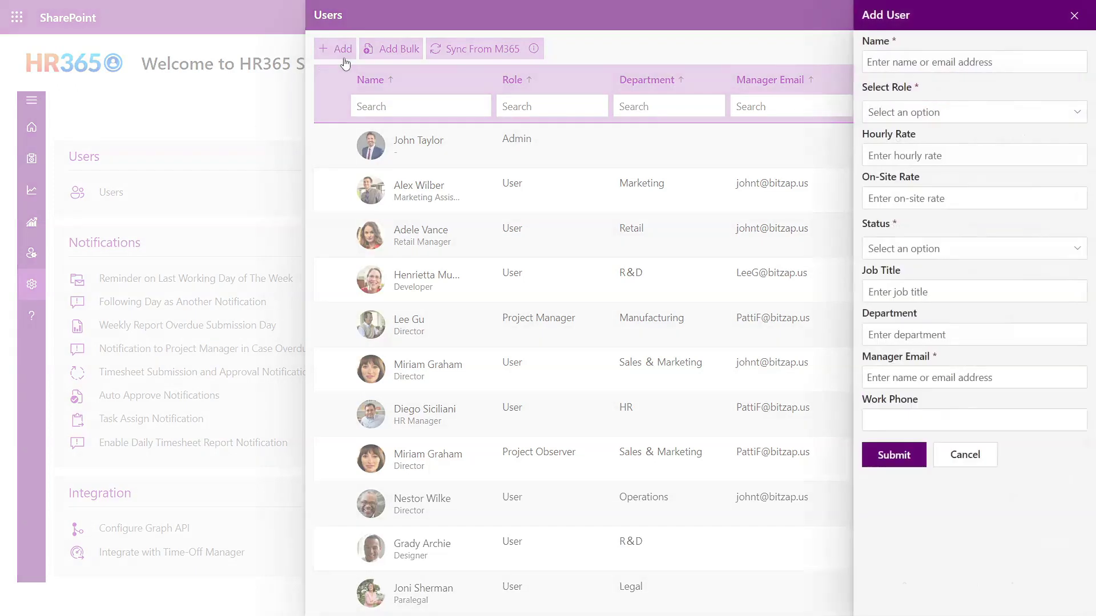
{"action": "left_click", "coordinate": [1078, 123]}
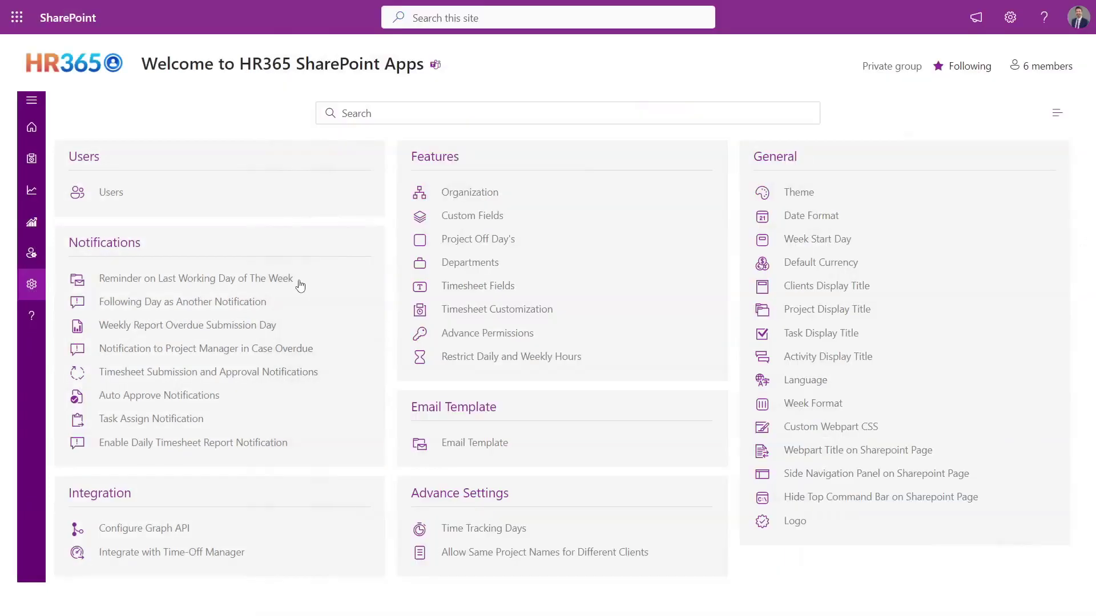
{"action": "left_click", "coordinate": [298, 280]}
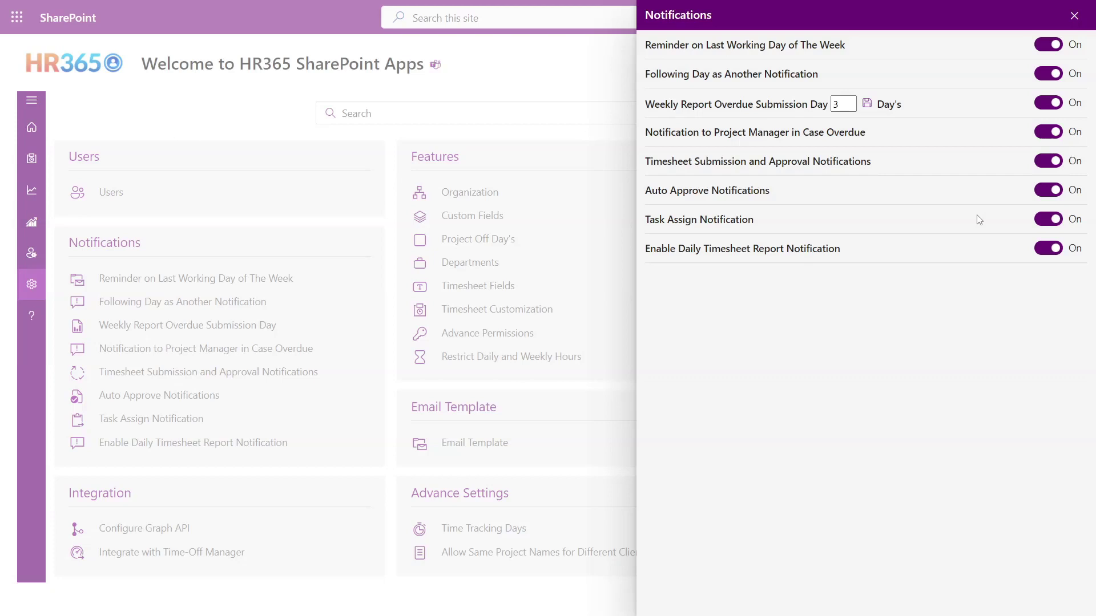
Close the Notifications panel to return to the full settings page
{"action": "left_click", "coordinate": [290, 532]}
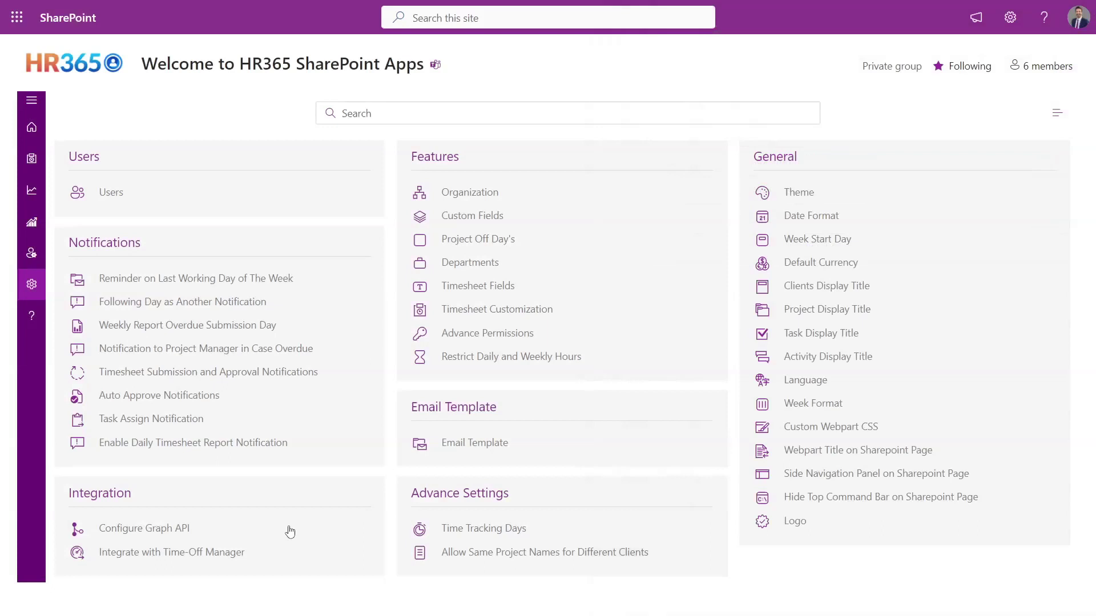
{"action": "left_click", "coordinate": [290, 532]}
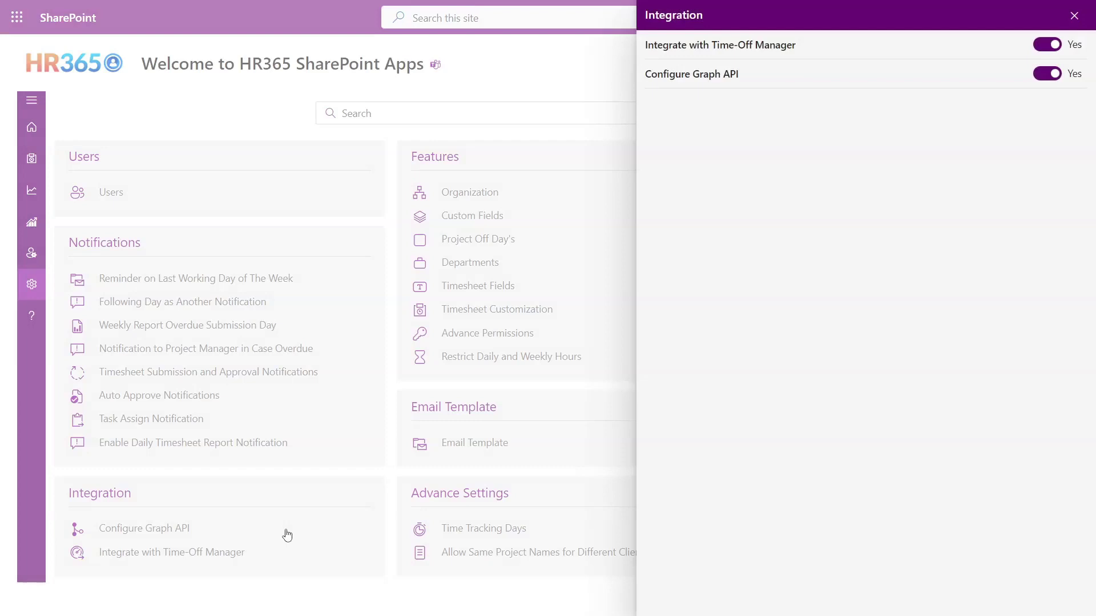
{"action": "left_click", "coordinate": [288, 535]}
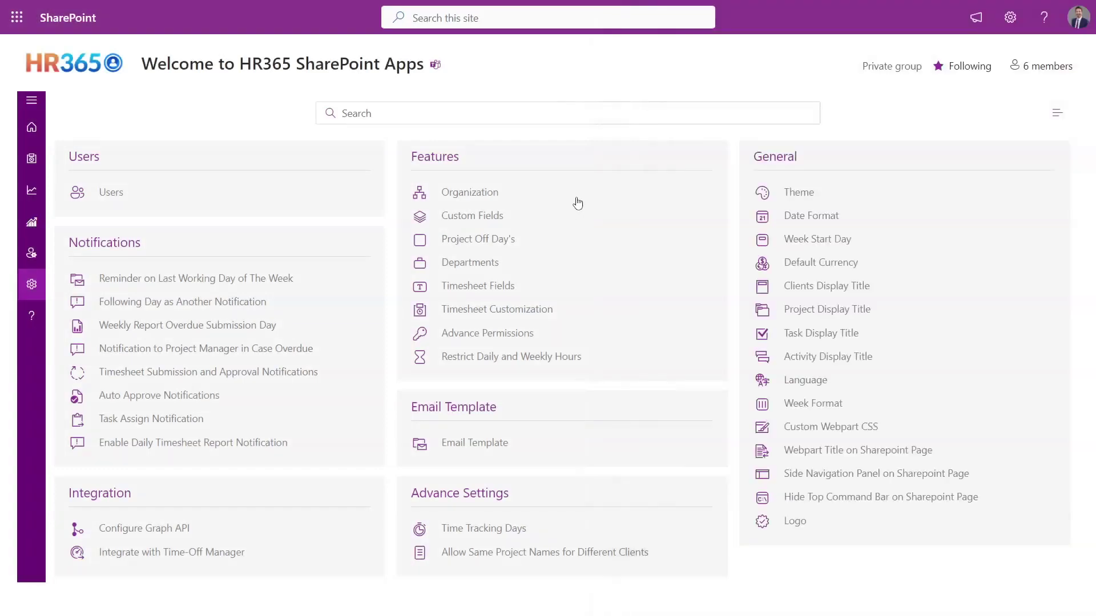
{"action": "left_click", "coordinate": [577, 200]}
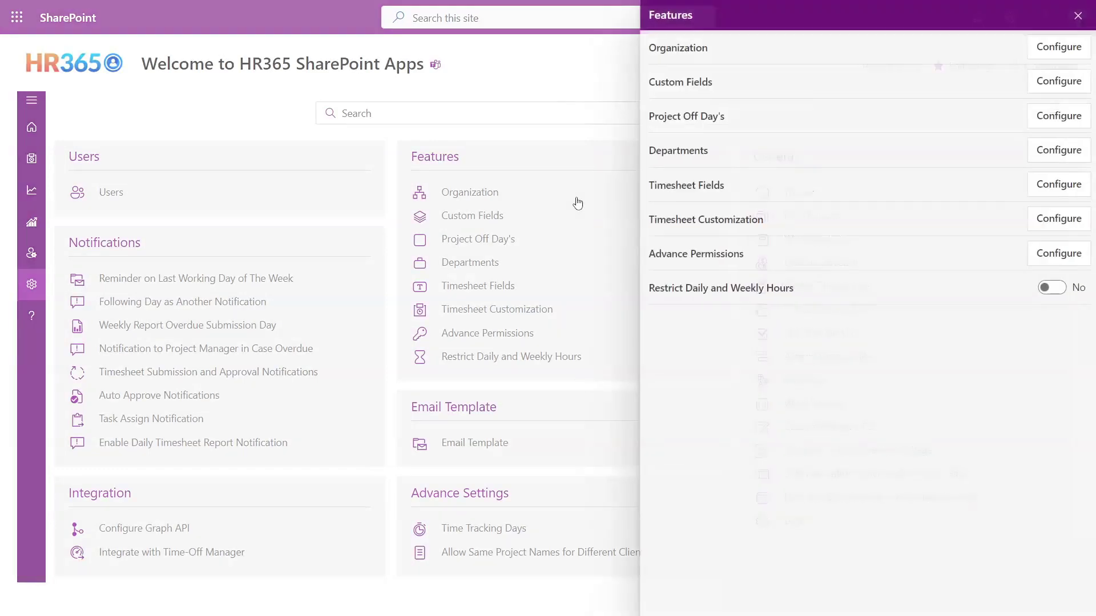
{"action": "left_click", "coordinate": [1055, 82]}
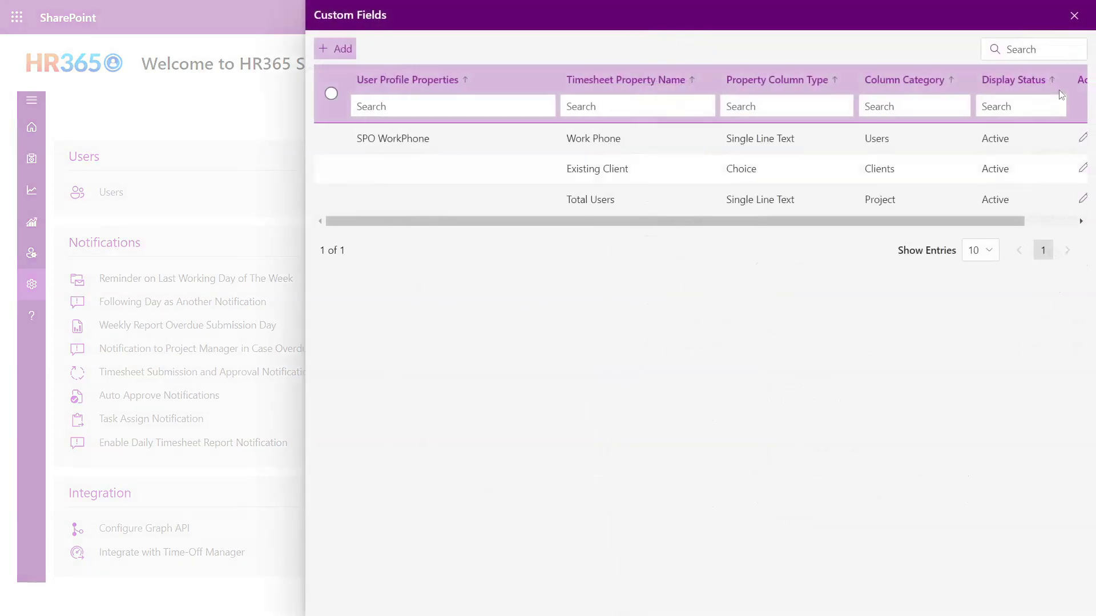
{"action": "left_click", "coordinate": [1073, 16]}
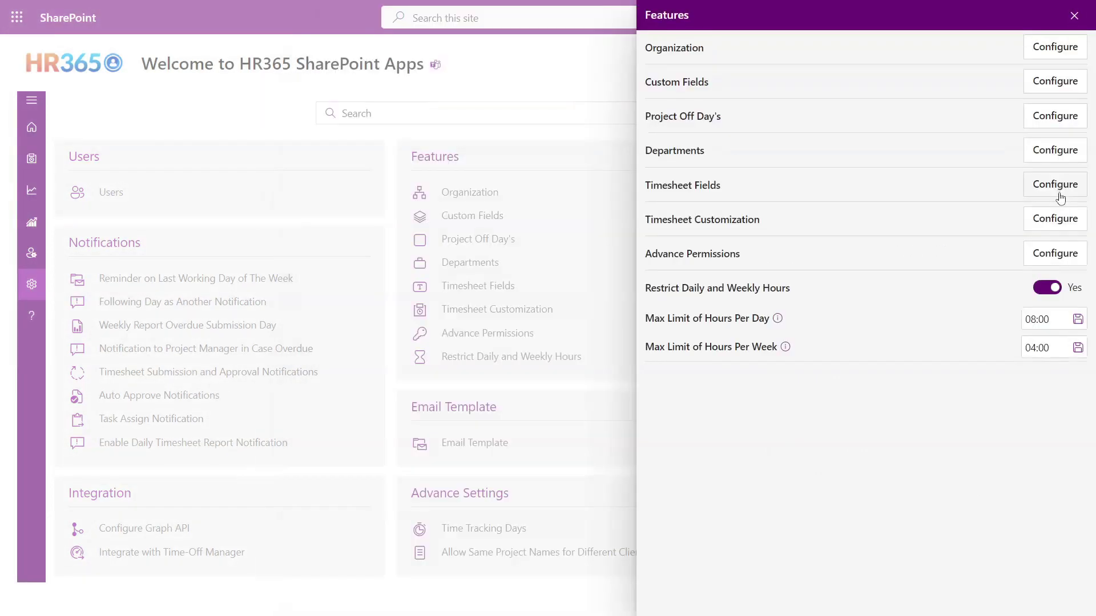
{"action": "left_click", "coordinate": [1057, 186]}
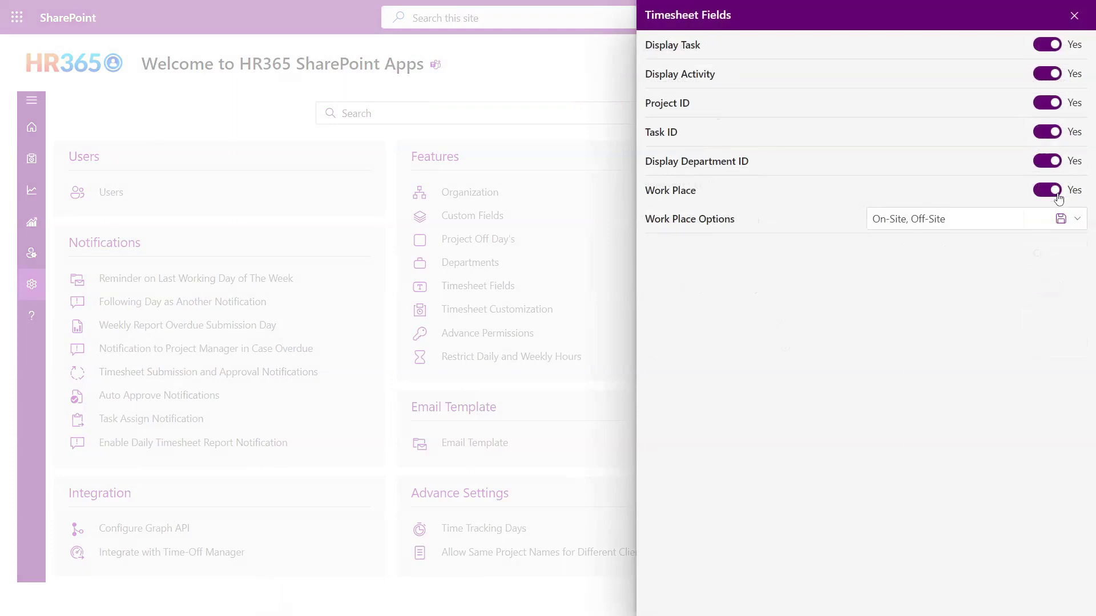
{"action": "left_click", "coordinate": [1077, 220]}
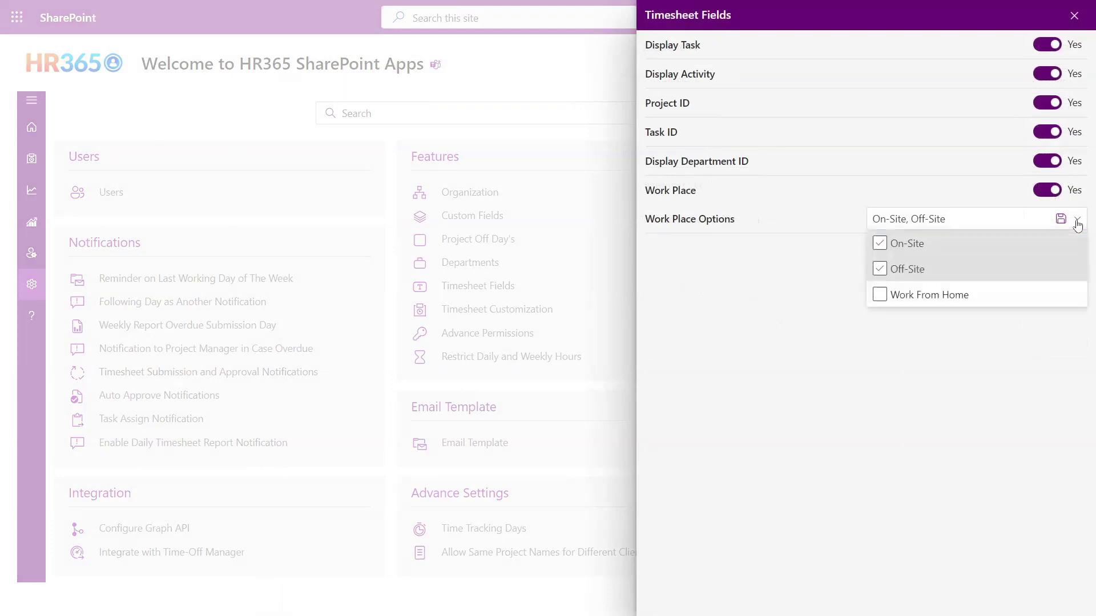
{"action": "left_click", "coordinate": [1077, 222]}
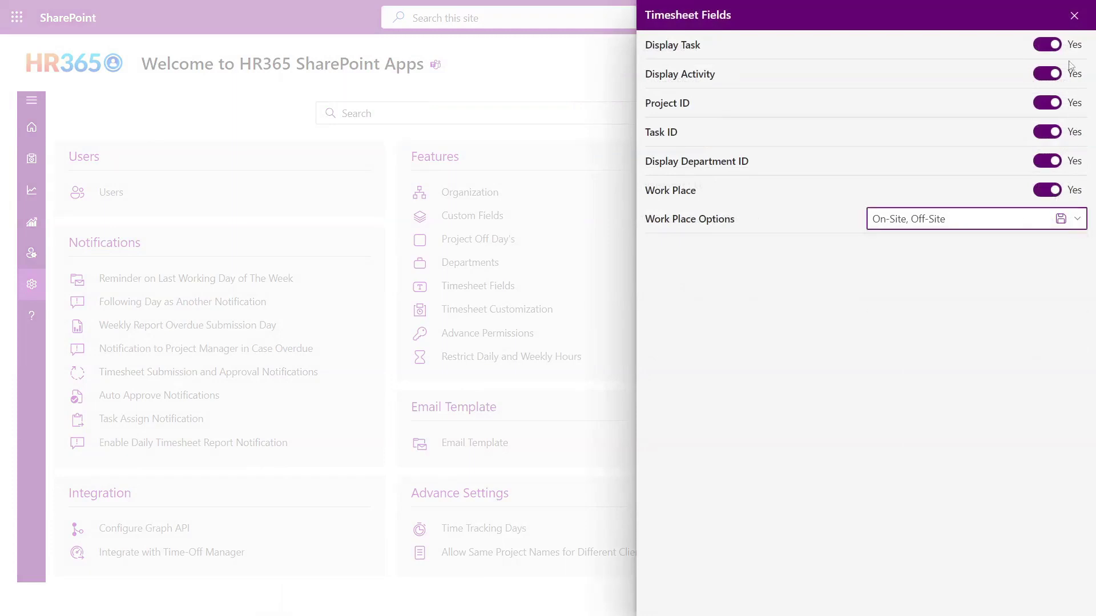
{"action": "left_click", "coordinate": [1074, 16]}
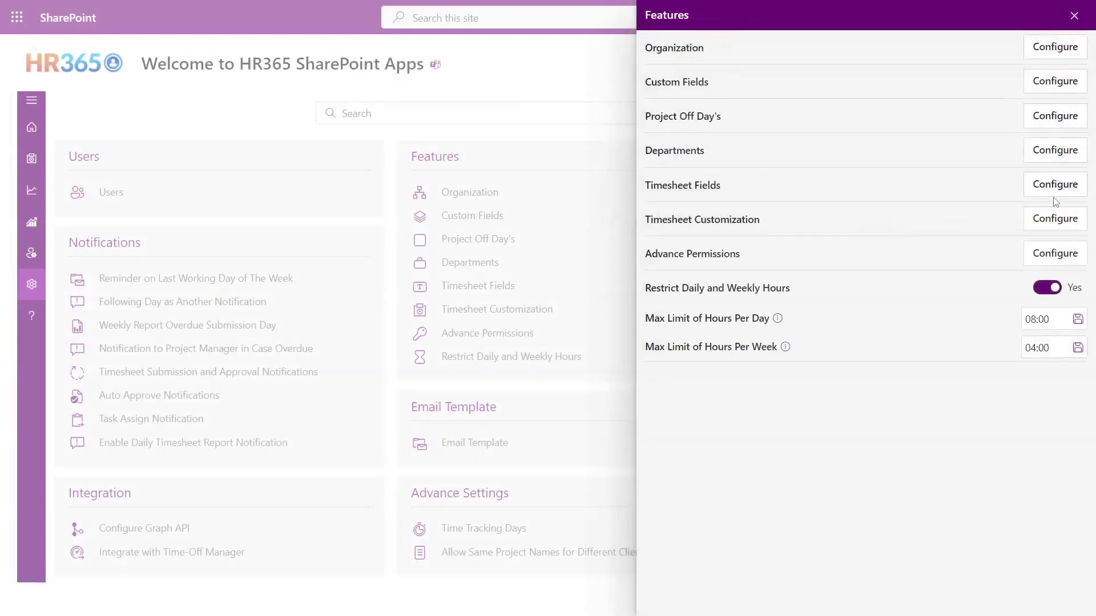
{"action": "left_click", "coordinate": [1054, 222]}
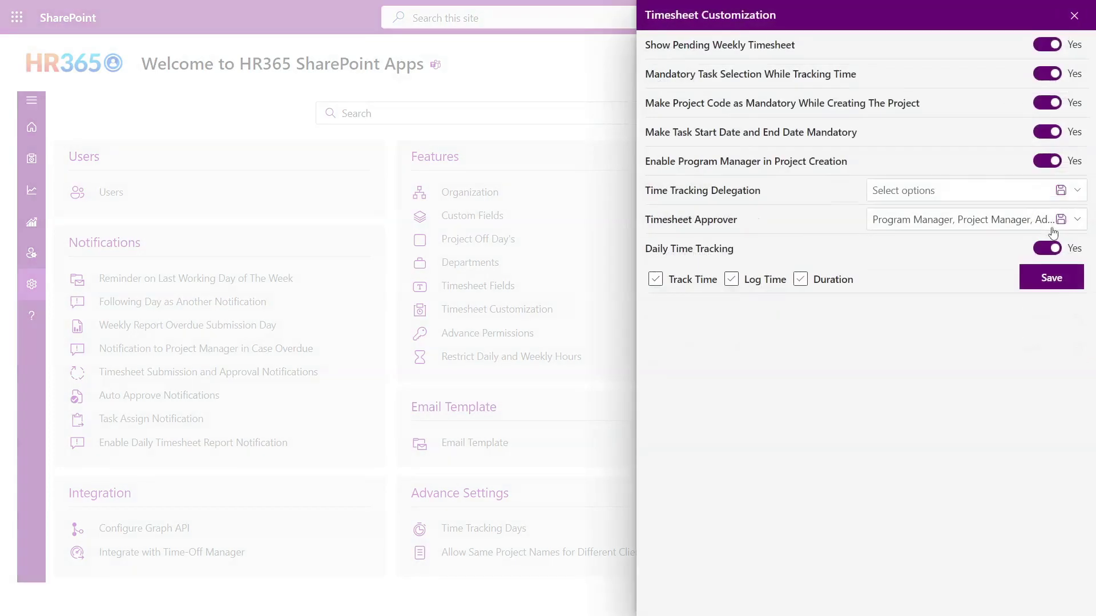
{"action": "left_click", "coordinate": [1072, 198]}
{"action": "left_click", "coordinate": [1073, 198]}
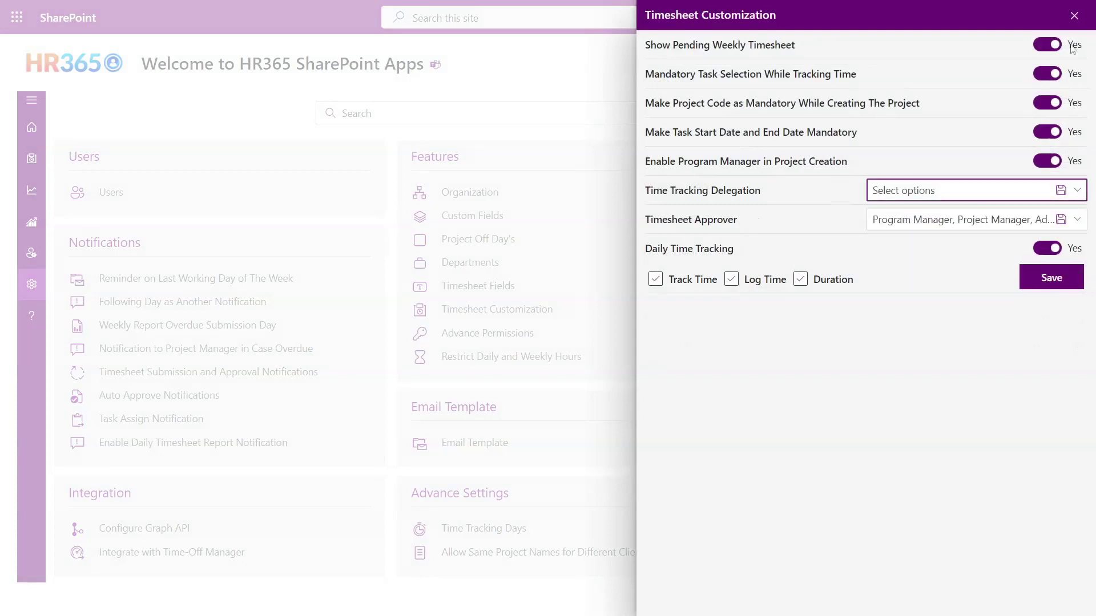
{"action": "left_click", "coordinate": [1074, 15]}
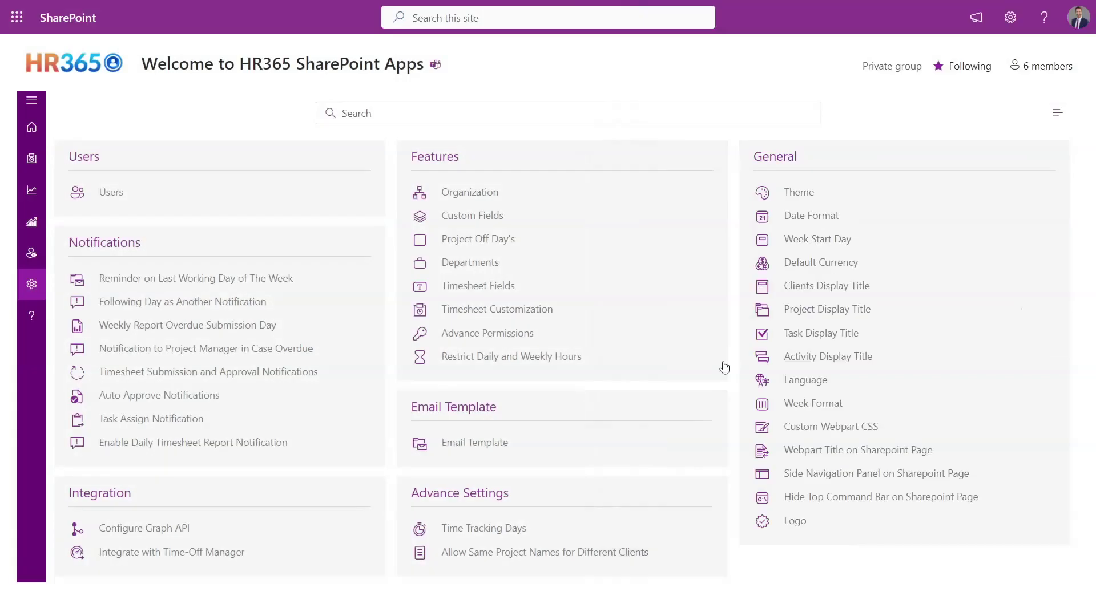
Preview the Email Template placeholders, then open Time Tracking Days under Advance Settings
{"action": "left_click", "coordinate": [531, 445]}
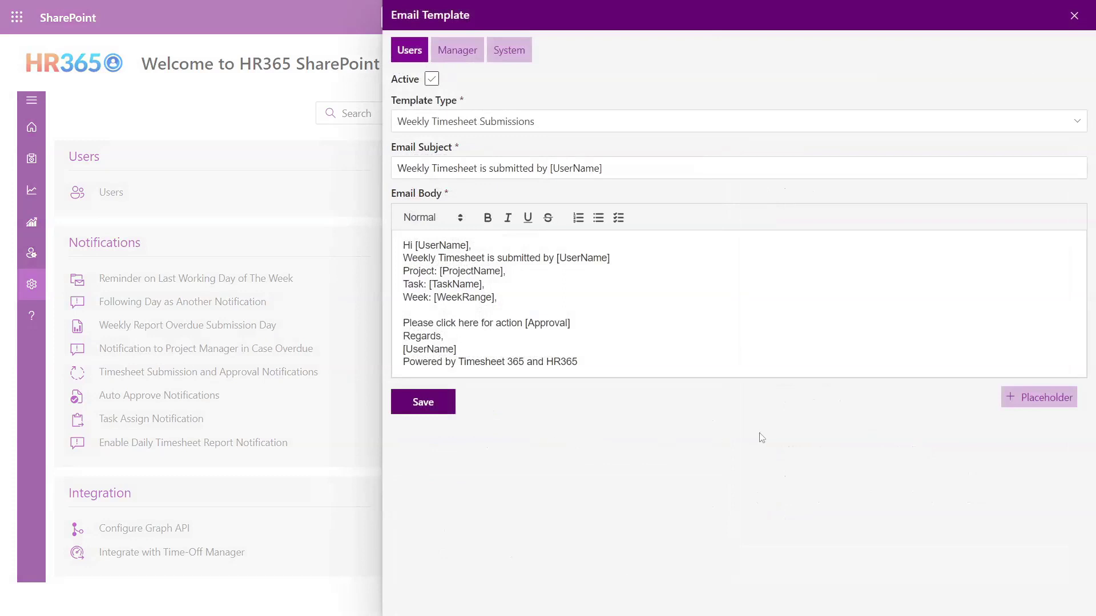
{"action": "left_click", "coordinate": [1044, 411]}
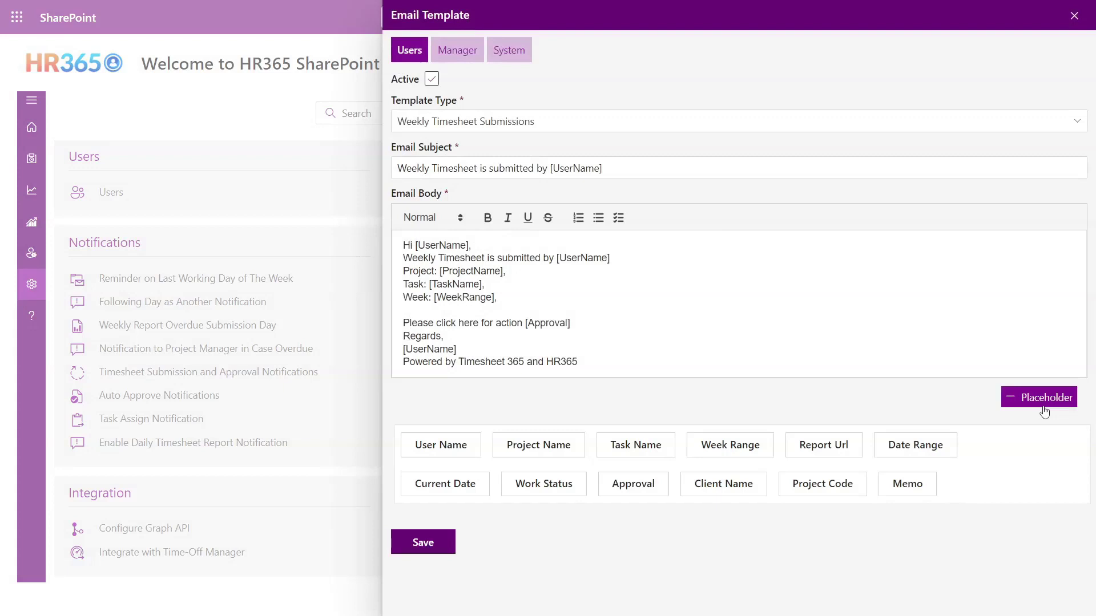
{"action": "left_click", "coordinate": [1075, 16]}
{"action": "left_click", "coordinate": [594, 534]}
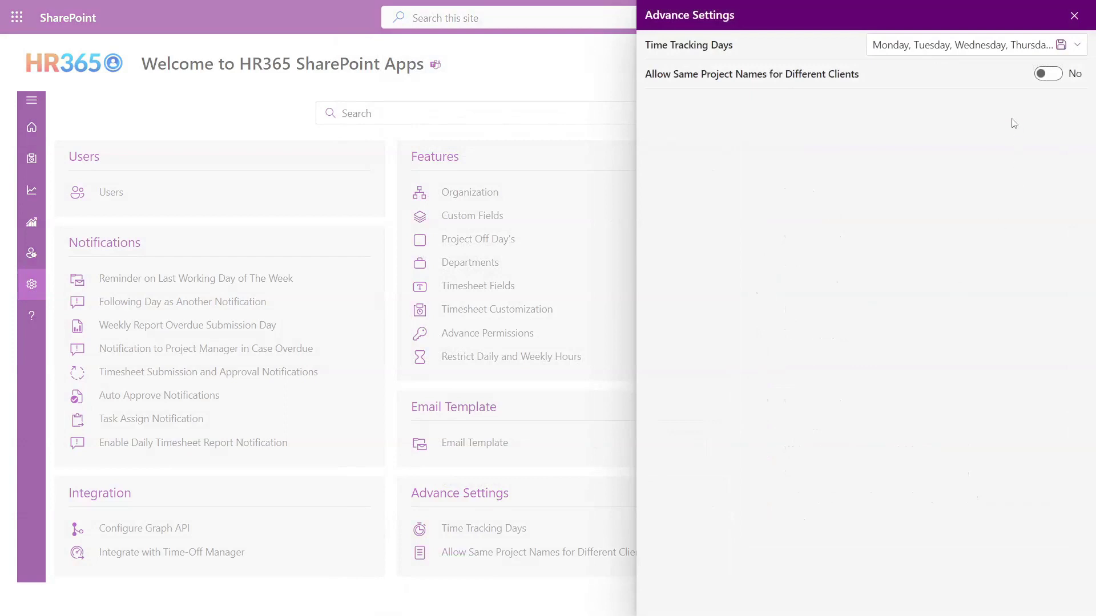
Check the Time Tracking Days list, close Advance Settings, then review and close General Settings (MM/DD/YYYY, Monday, USD)
{"action": "left_click", "coordinate": [1076, 46]}
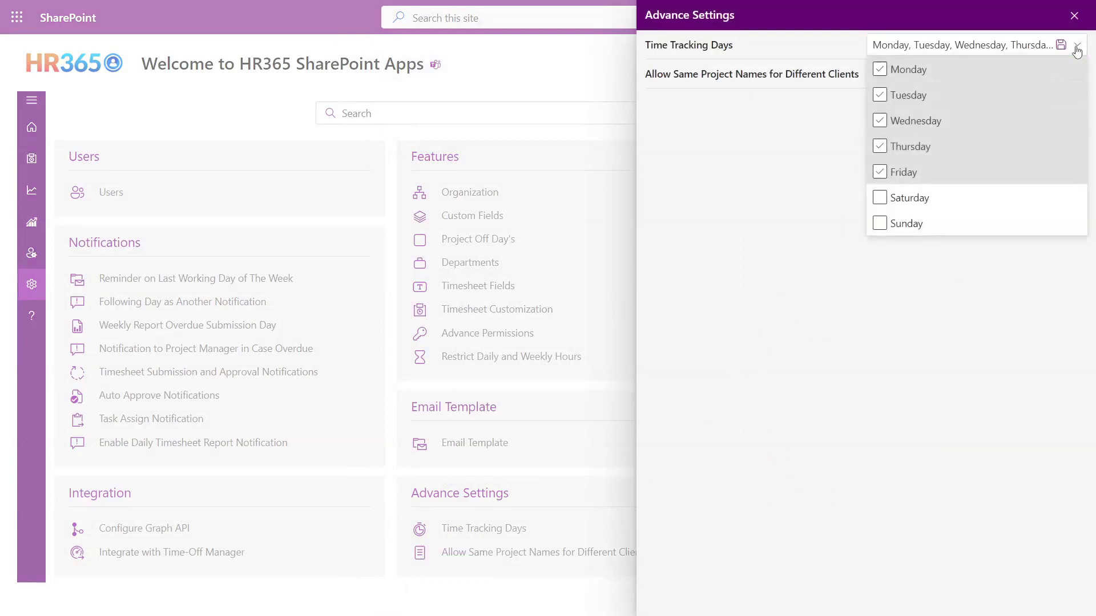
{"action": "left_click", "coordinate": [1076, 48]}
{"action": "left_click", "coordinate": [1074, 15]}
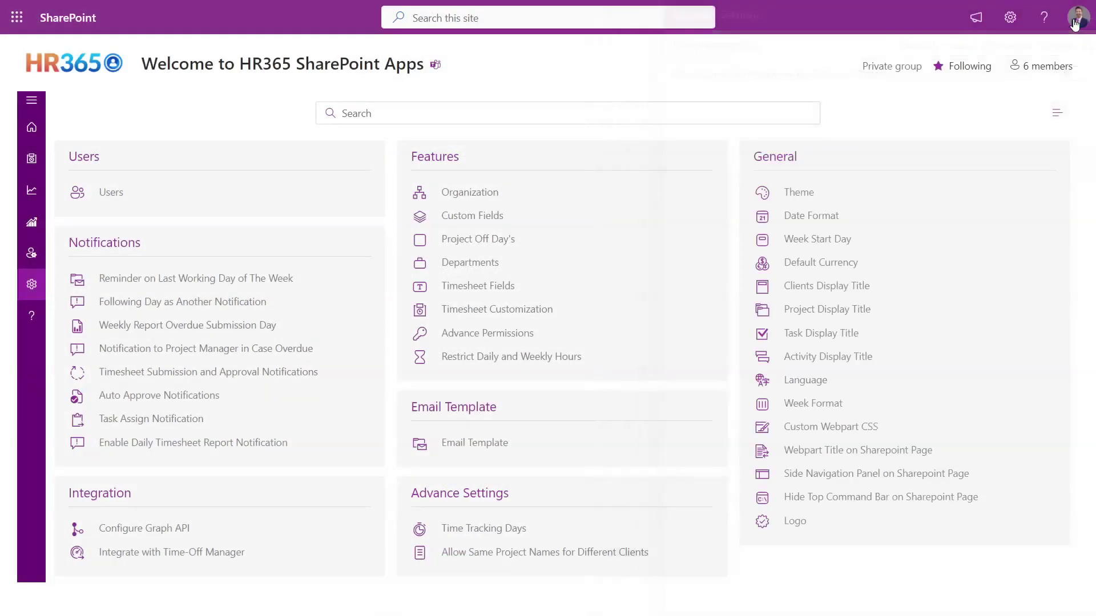
{"action": "left_click", "coordinate": [1025, 203]}
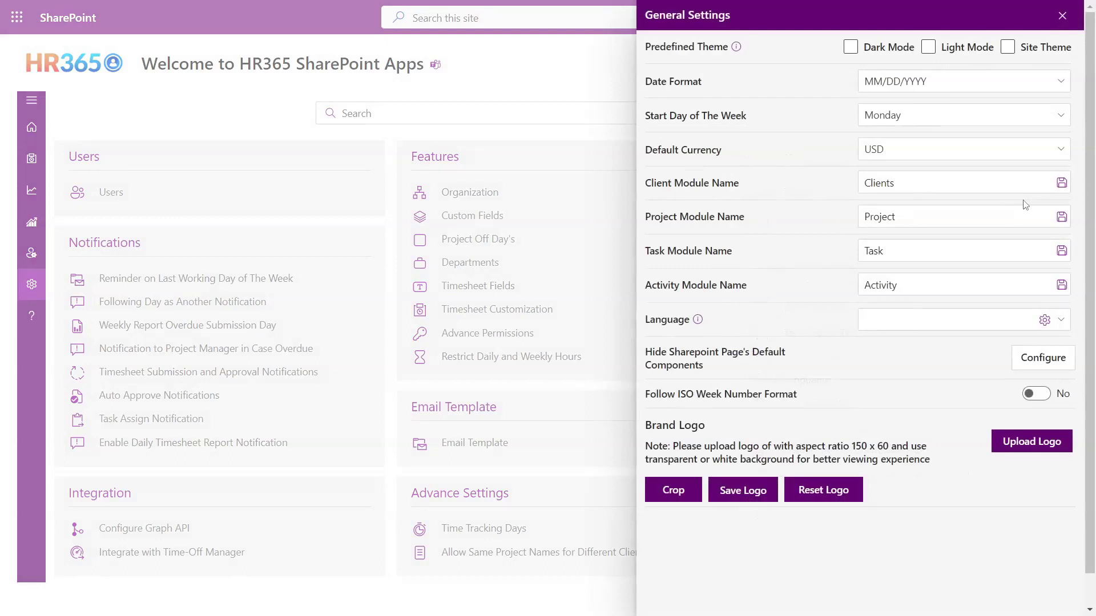
{"action": "left_click", "coordinate": [1057, 20]}
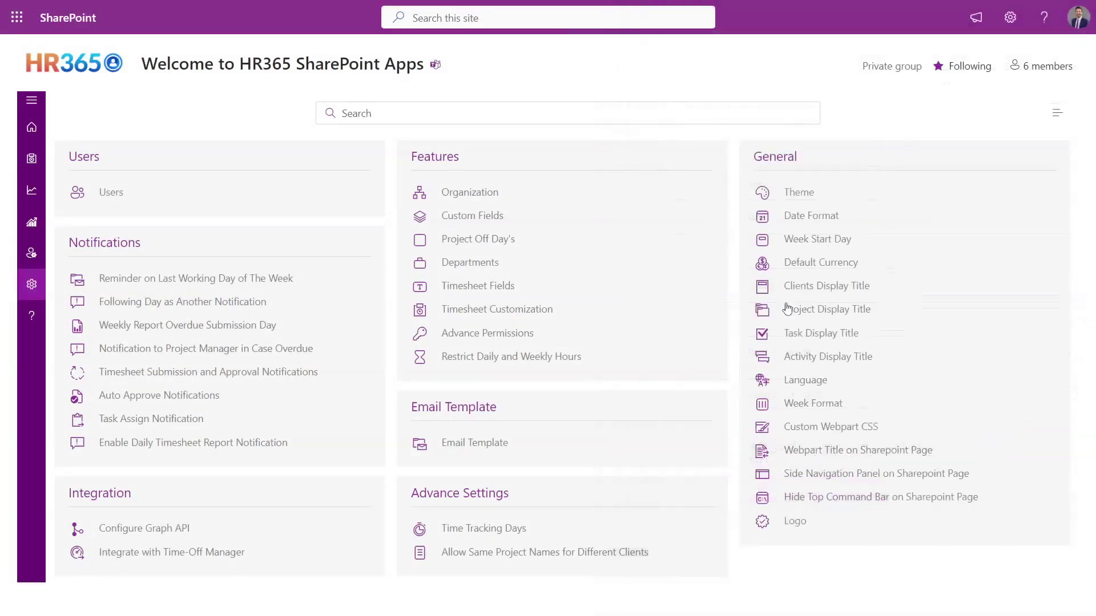